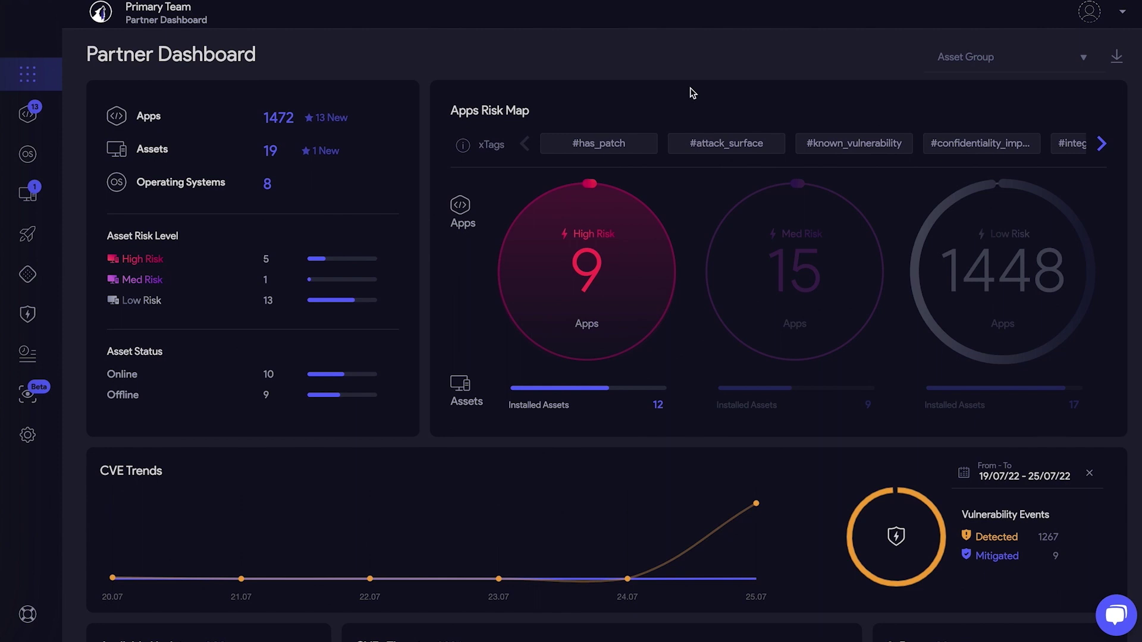
Explore the High Risk circle of the Apps Risk Map to list the 9 high-risk apps.
mouse_move(636, 272)
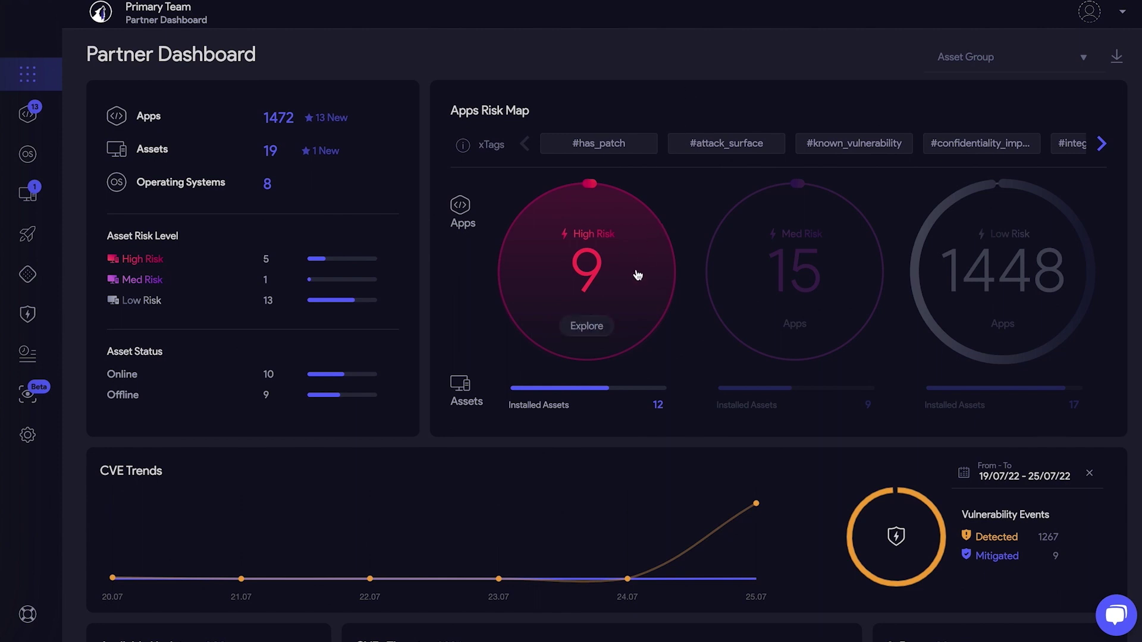
mouse_move(994, 293)
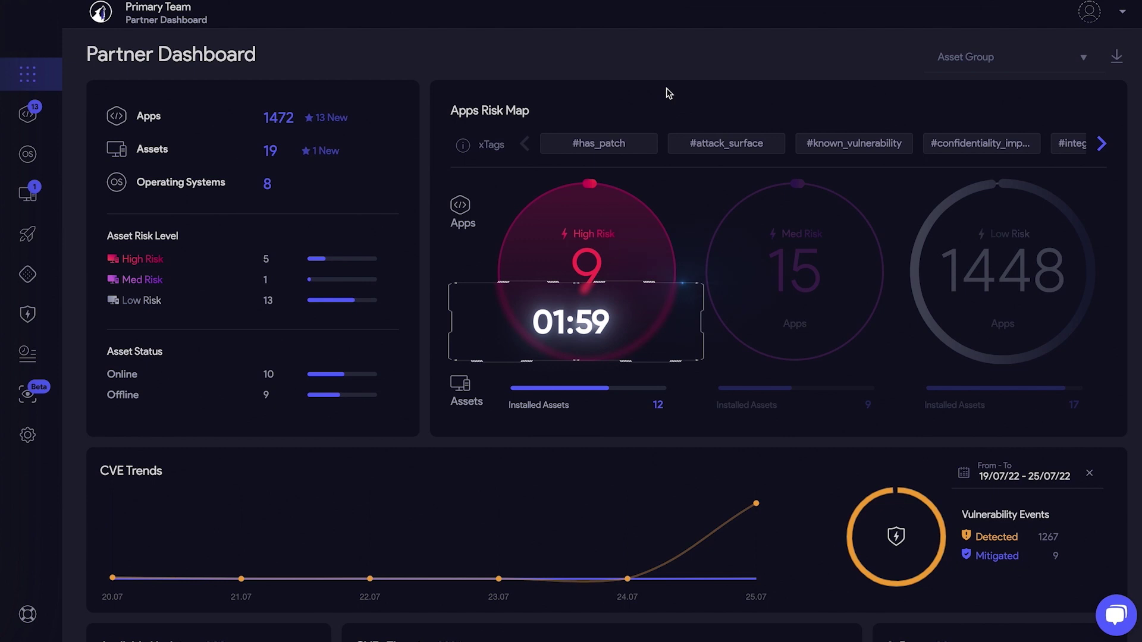
left_click(592, 333)
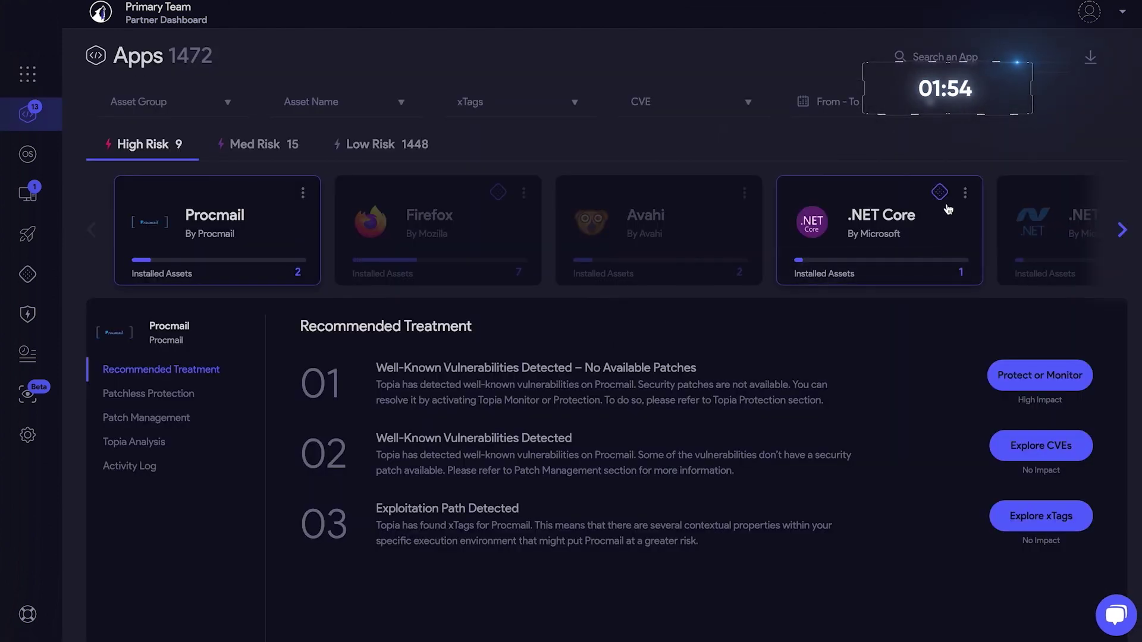
Start updating the .NET Core x64 ASP.NET Core runtime patch on the Windows Server 2022 asset.
left_click(931, 212)
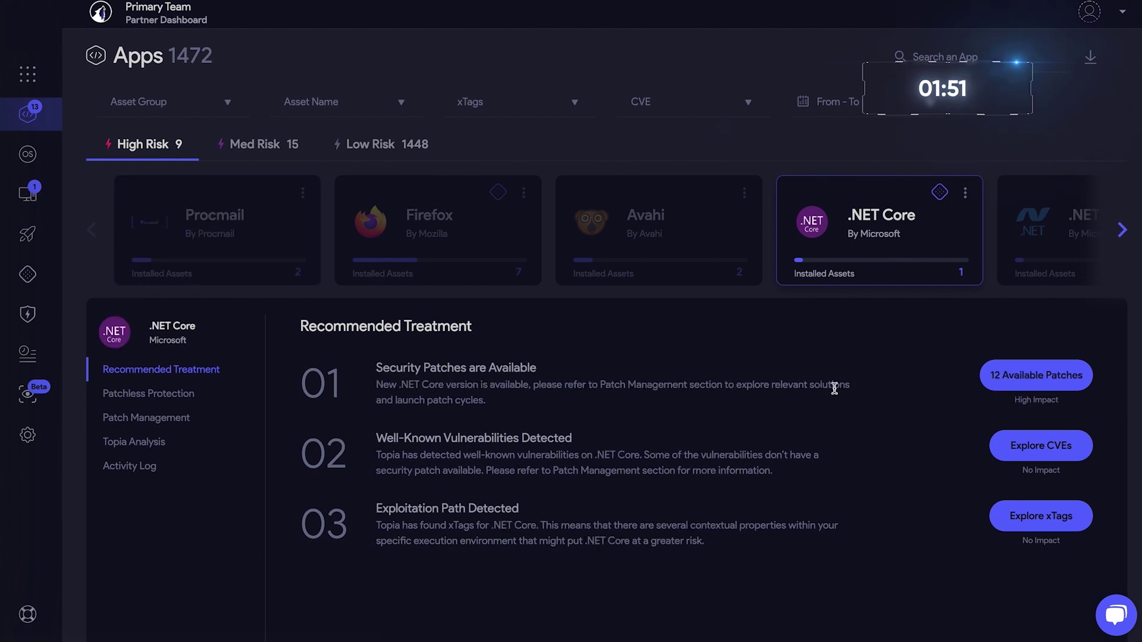
left_click(1001, 375)
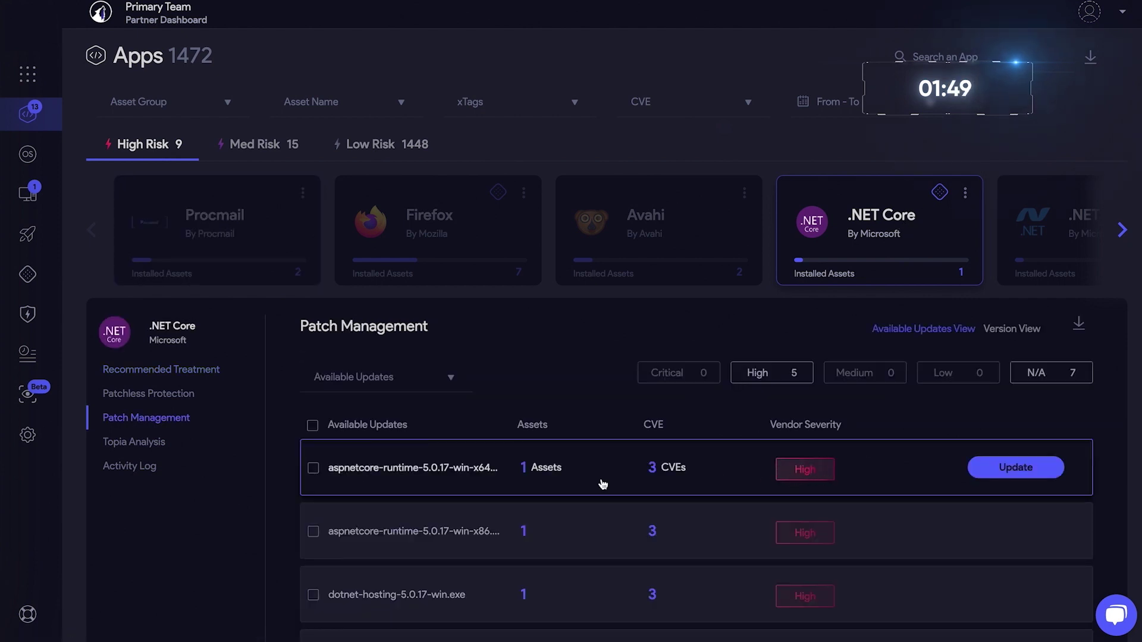
left_click(1012, 470)
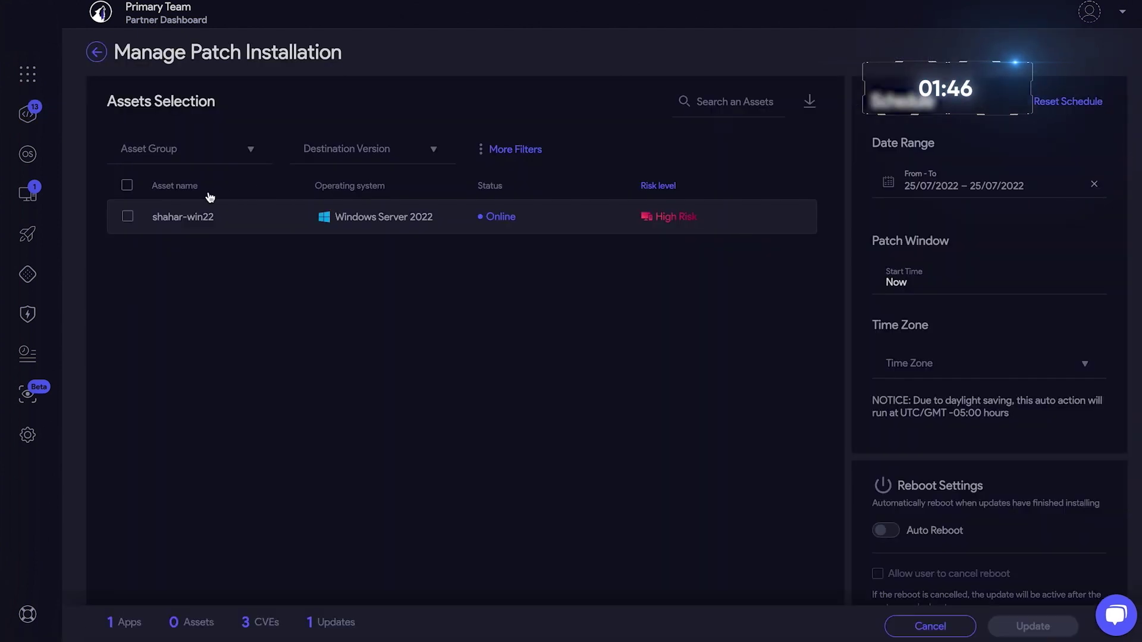
left_click(127, 216)
Schedule the patch for 25–27/07/2022 starting 01:00 AM with a 2-hour duration.
left_click(952, 191)
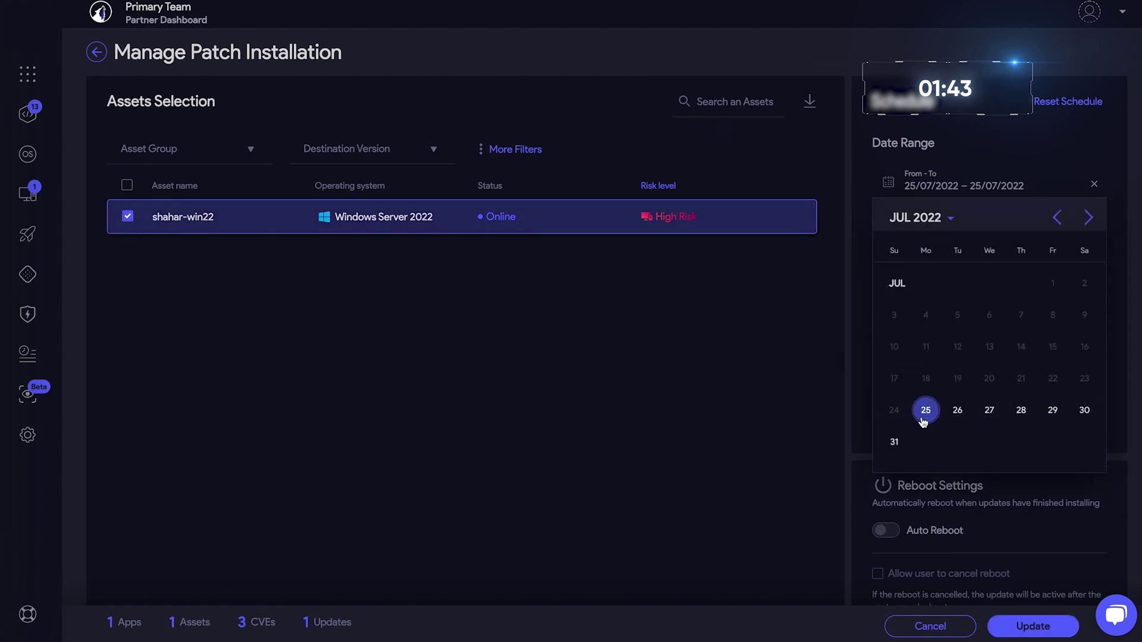
left_click(990, 412)
left_click(981, 278)
left_click(907, 309)
left_click(982, 324)
left_click(916, 378)
scroll(928, 417, "down", 2)
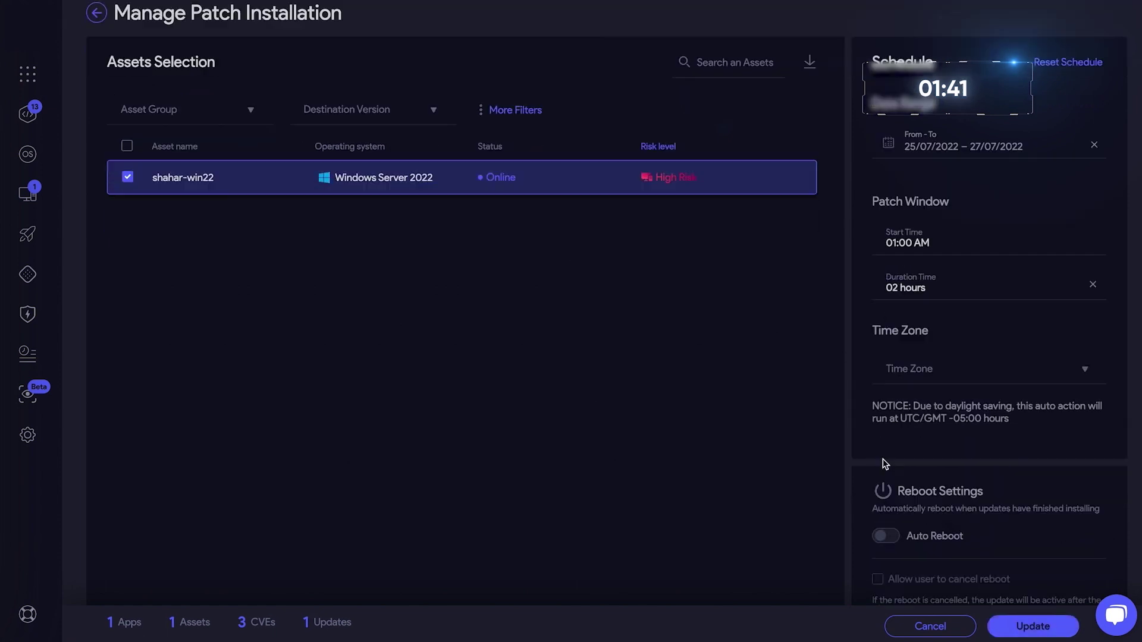
Enable automatic reboot that users can cancel, then submit and confirm the installation.
left_click(886, 509)
left_click(878, 554)
left_click(1032, 629)
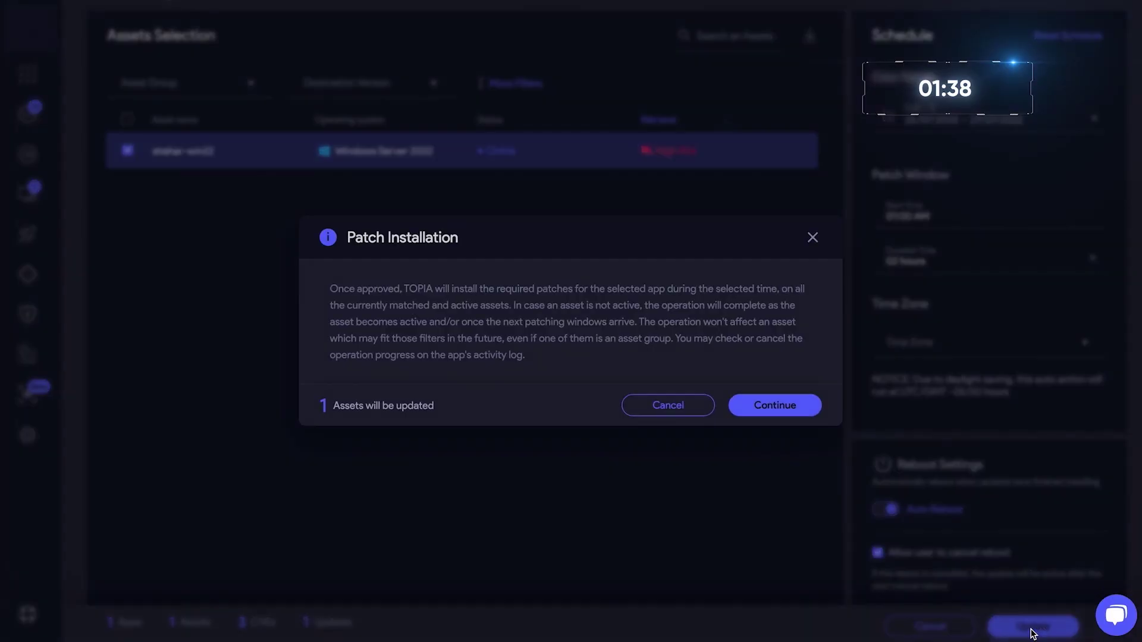
left_click(780, 405)
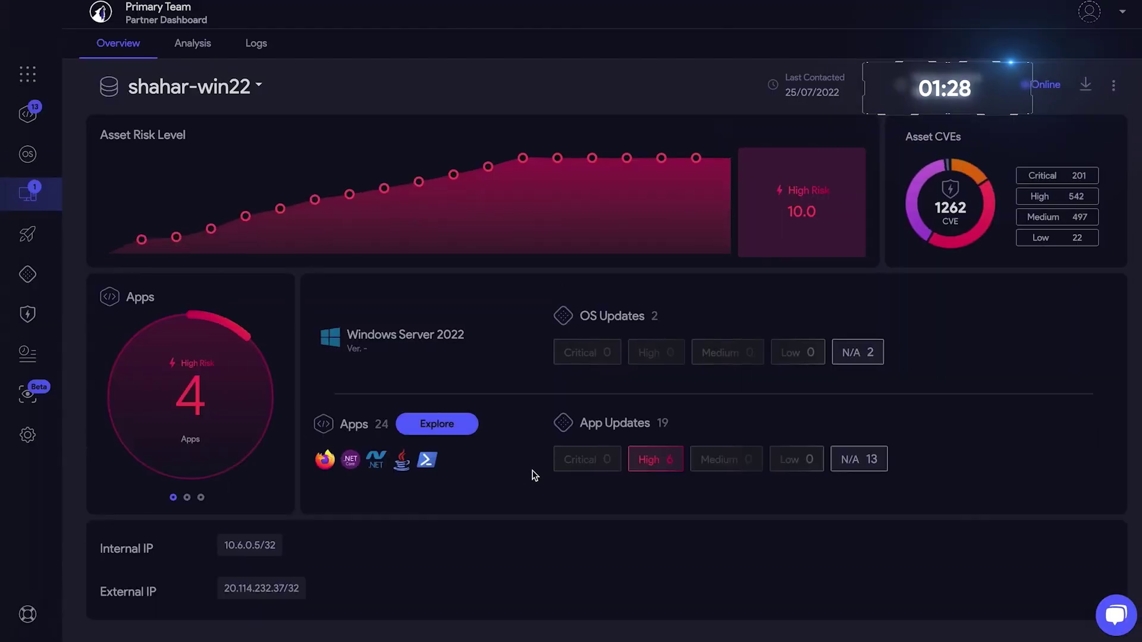
Turn the asset's pending .NET Core update into an auto action titled 'Update .NET Core'.
mouse_move(668, 477)
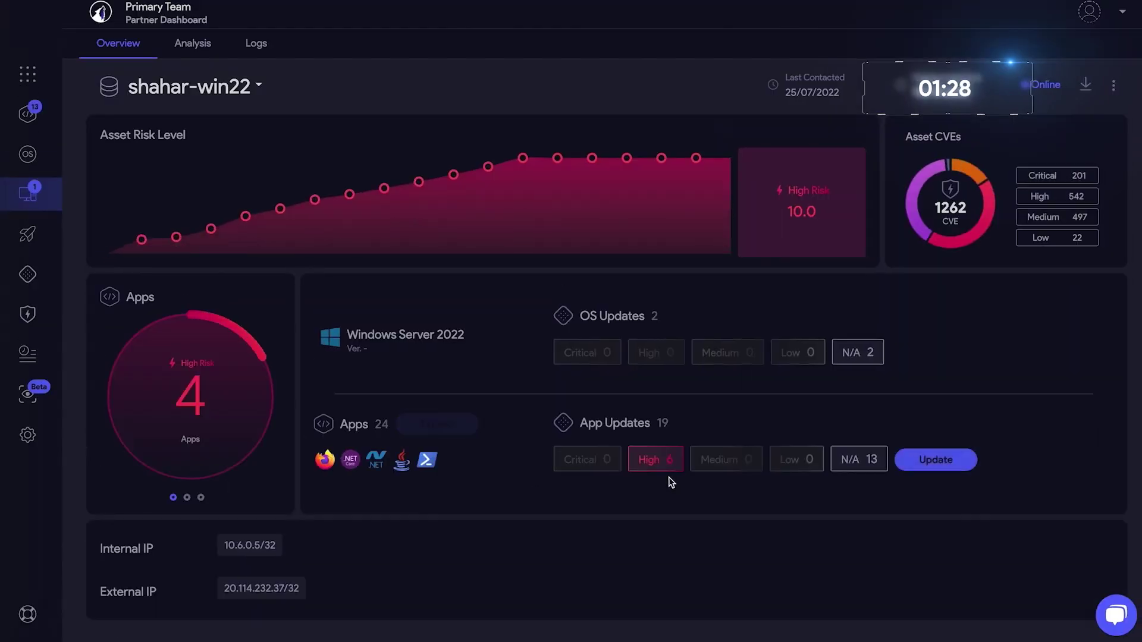
left_click(961, 467)
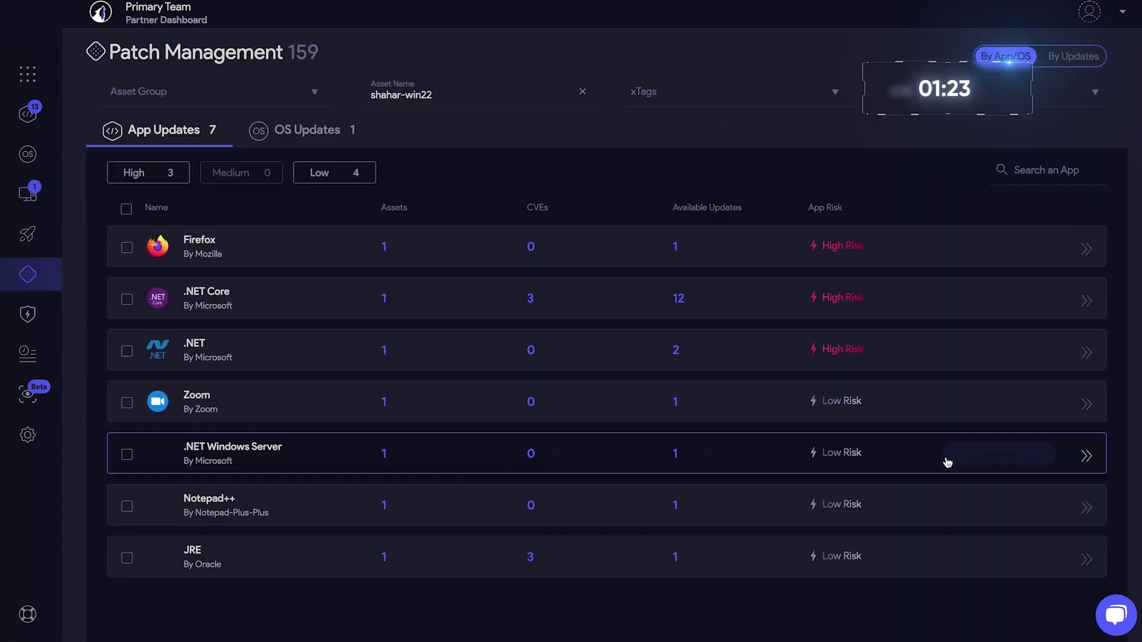
left_click(126, 299)
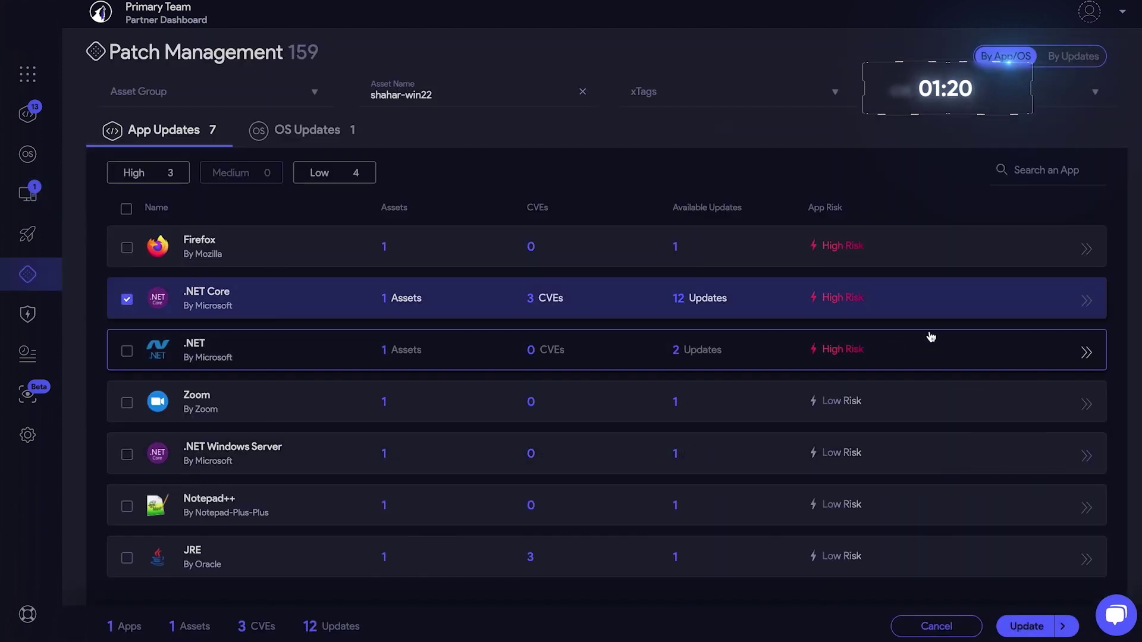
left_click(1063, 627)
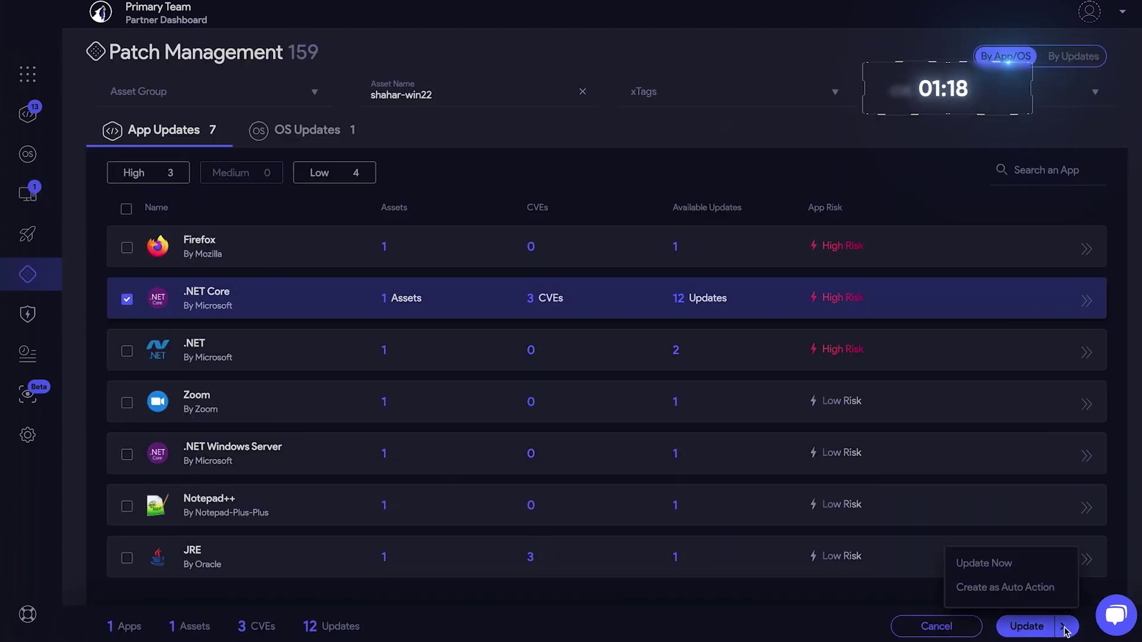
left_click(1032, 587)
key("ctrl+a")
type("Update .NET")
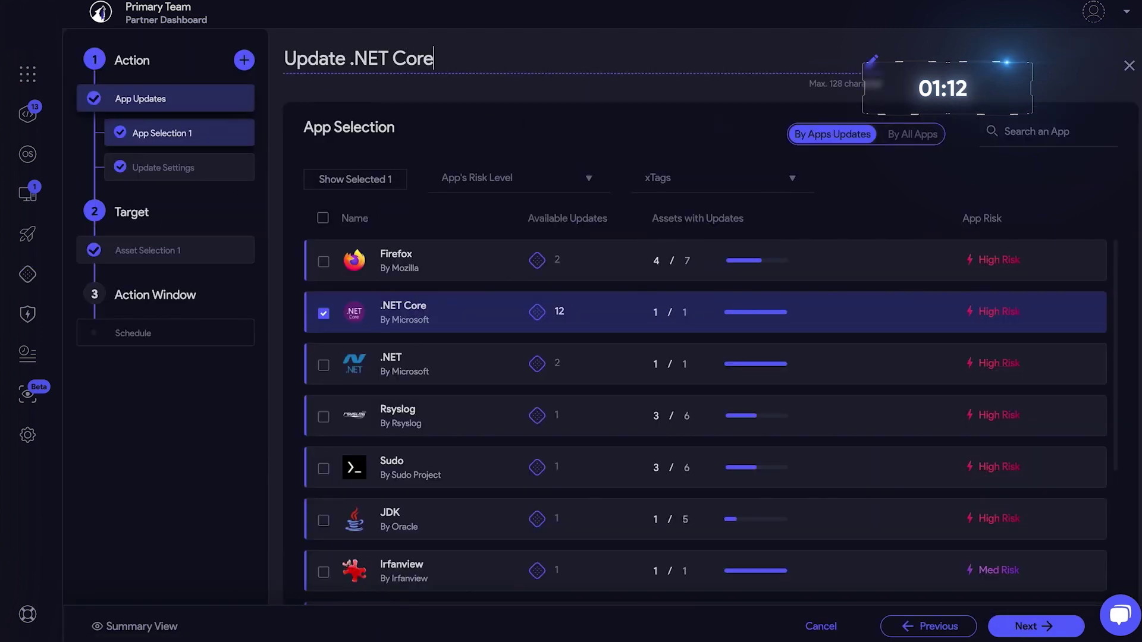
left_click(1032, 626)
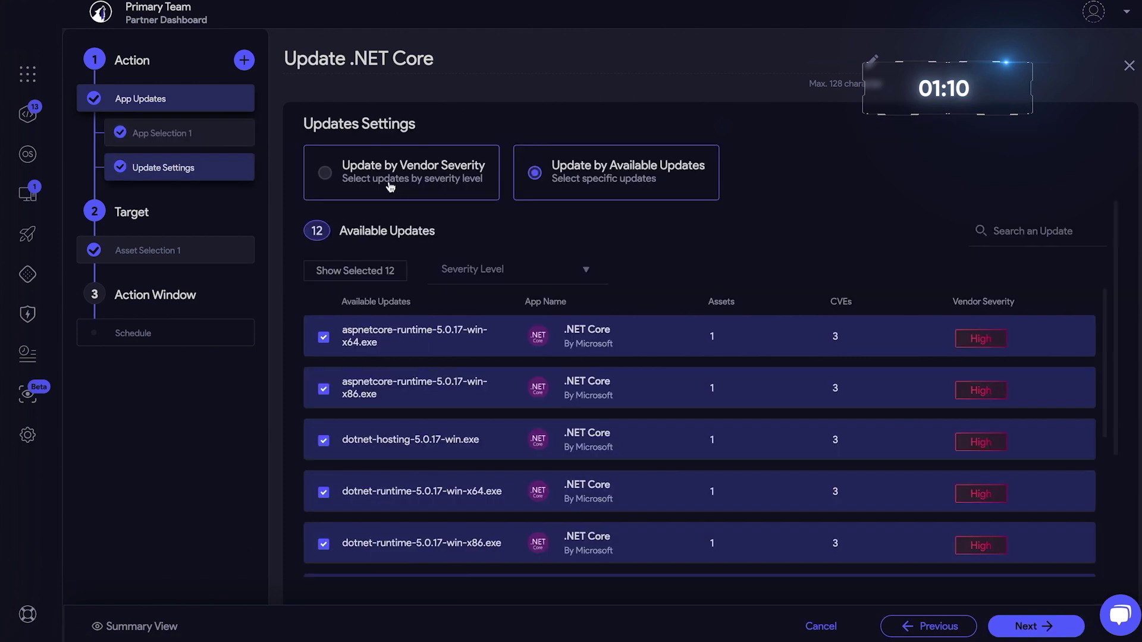
Set the action to update by vendor severity with automatic, user-cancellable reboot.
left_click(388, 183)
left_click(1017, 407)
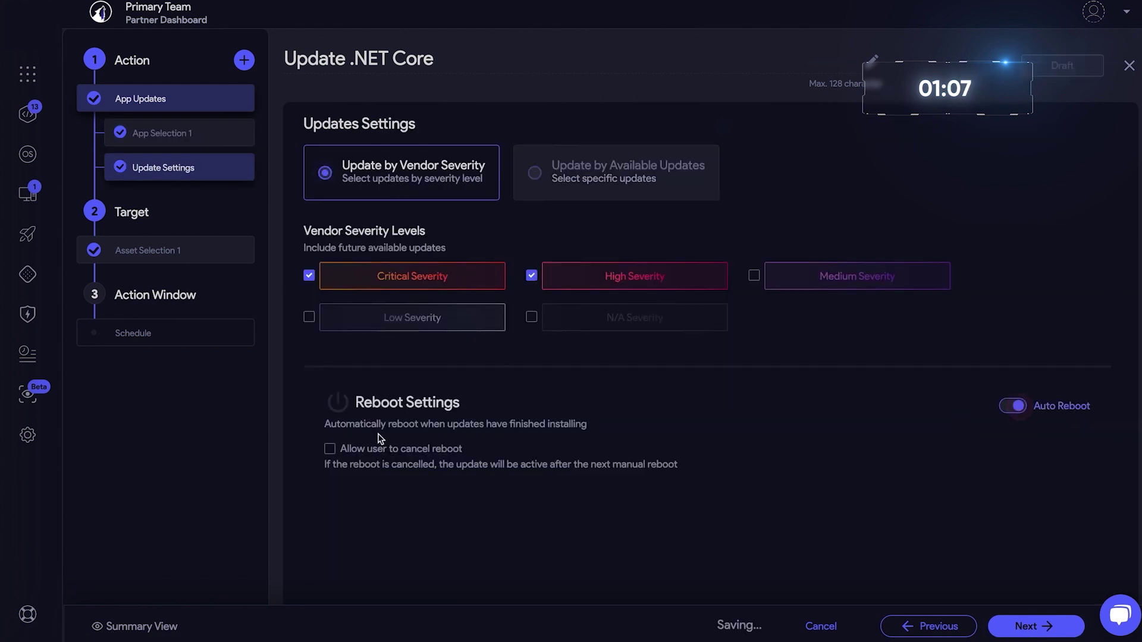
left_click(329, 449)
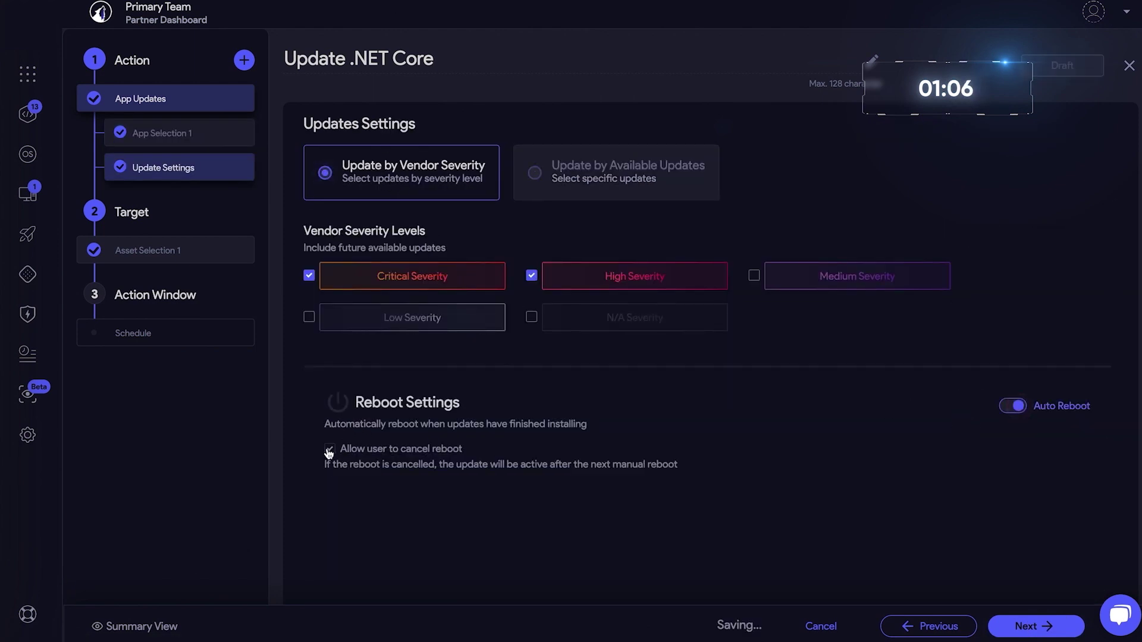
left_click(1018, 628)
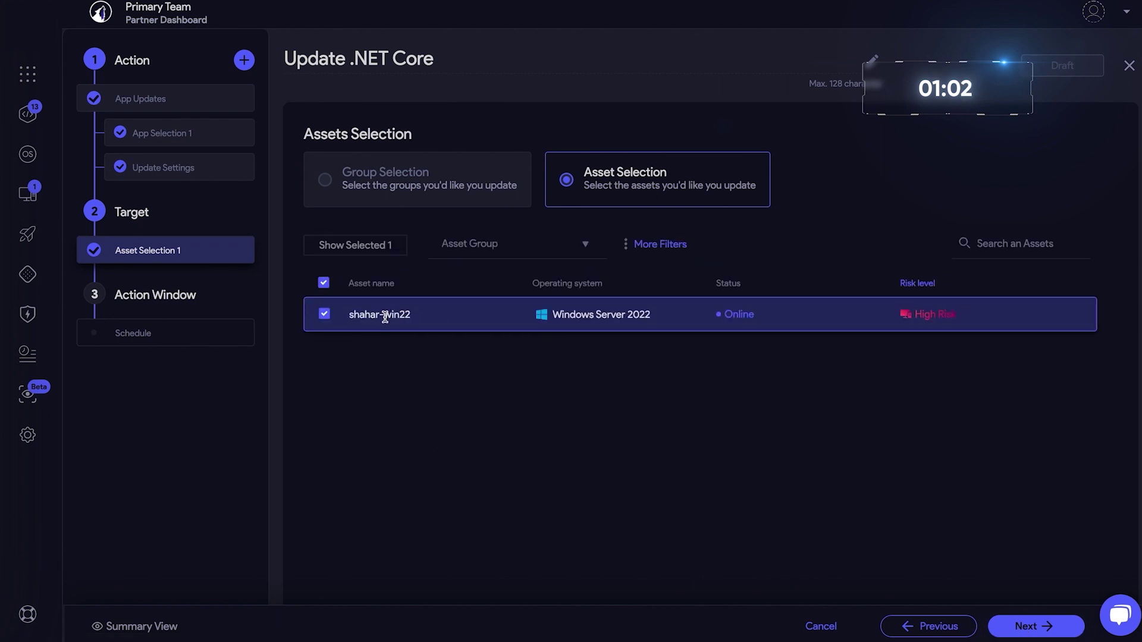
left_click(1039, 627)
Schedule it weekly from 26/07 to 20/09/22 and review the summary.
left_click(439, 202)
left_click(394, 424)
left_click(520, 230)
left_click(520, 230)
left_click(389, 390)
left_click(386, 257)
left_click(340, 332)
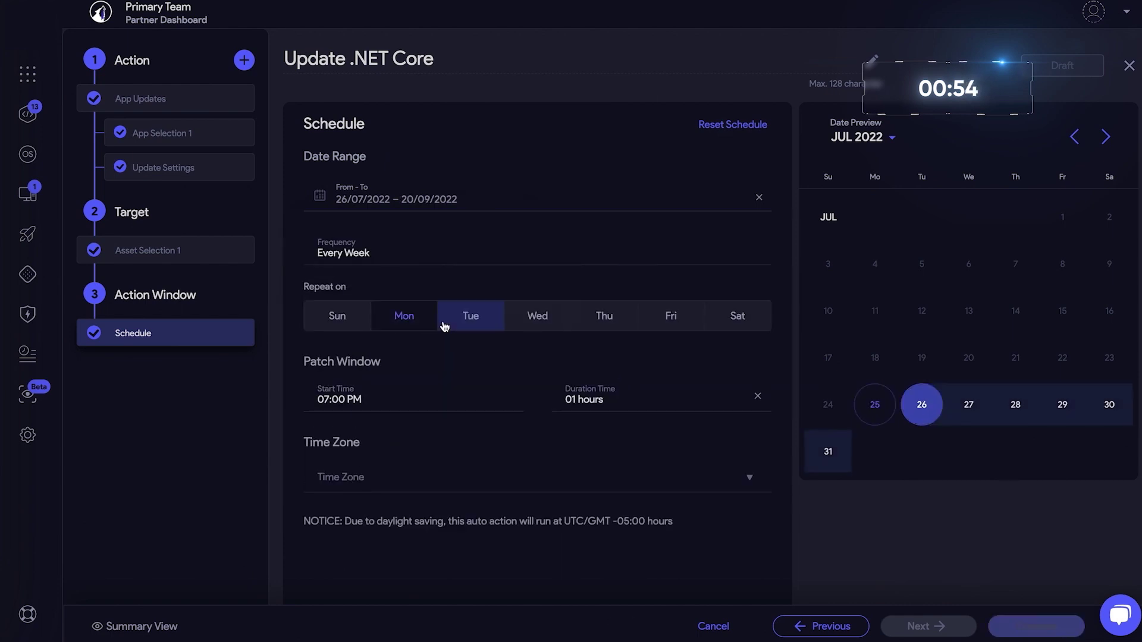
left_click(1018, 624)
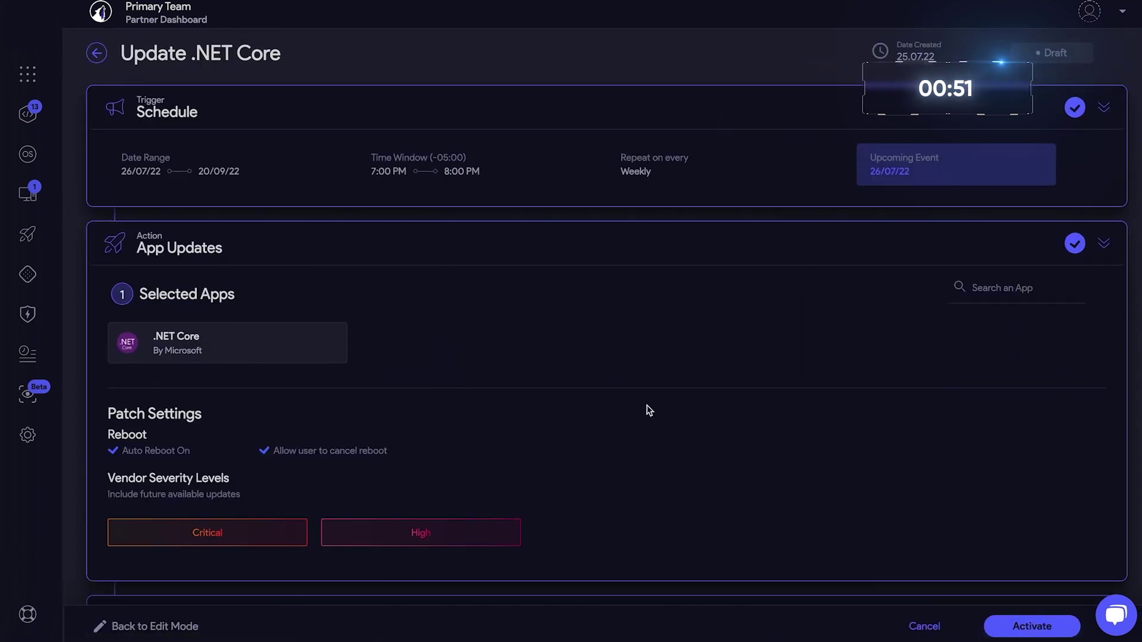
Activate the Update .NET Core auto action, then list the Windows Server 2022 asset's apps.
scroll(652, 408, "down", 3)
left_click(1032, 626)
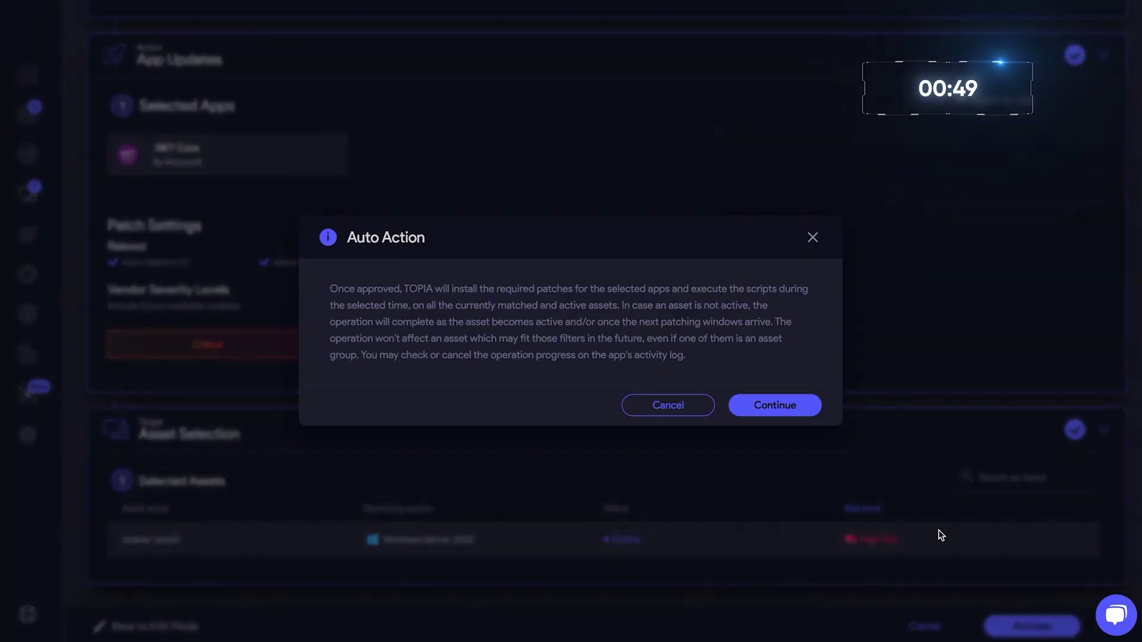
left_click(775, 406)
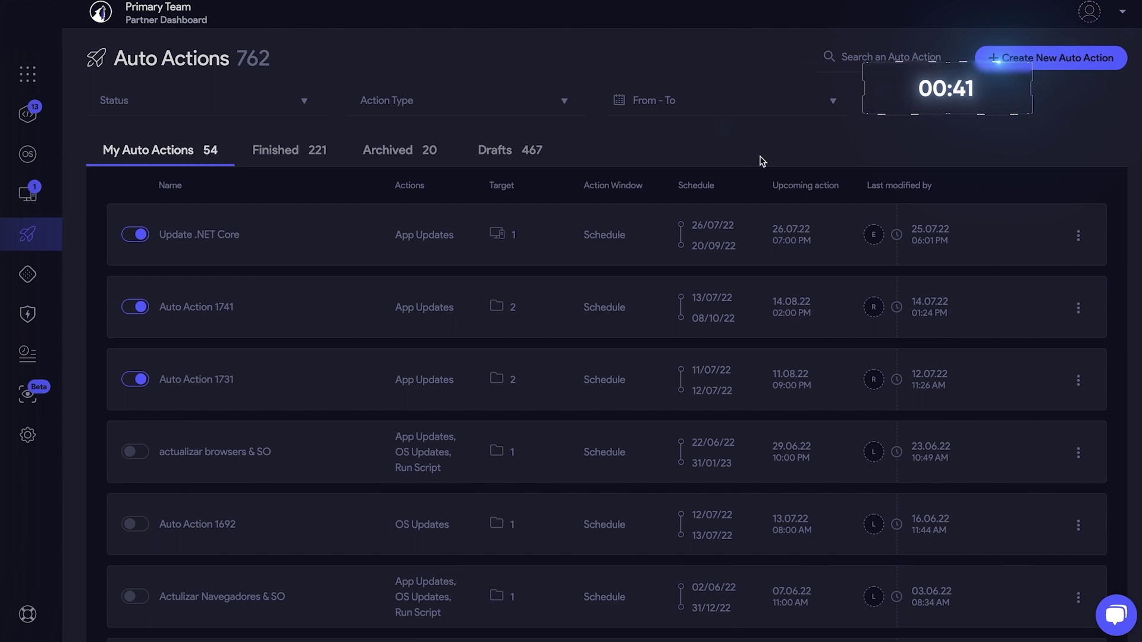
left_click(395, 235)
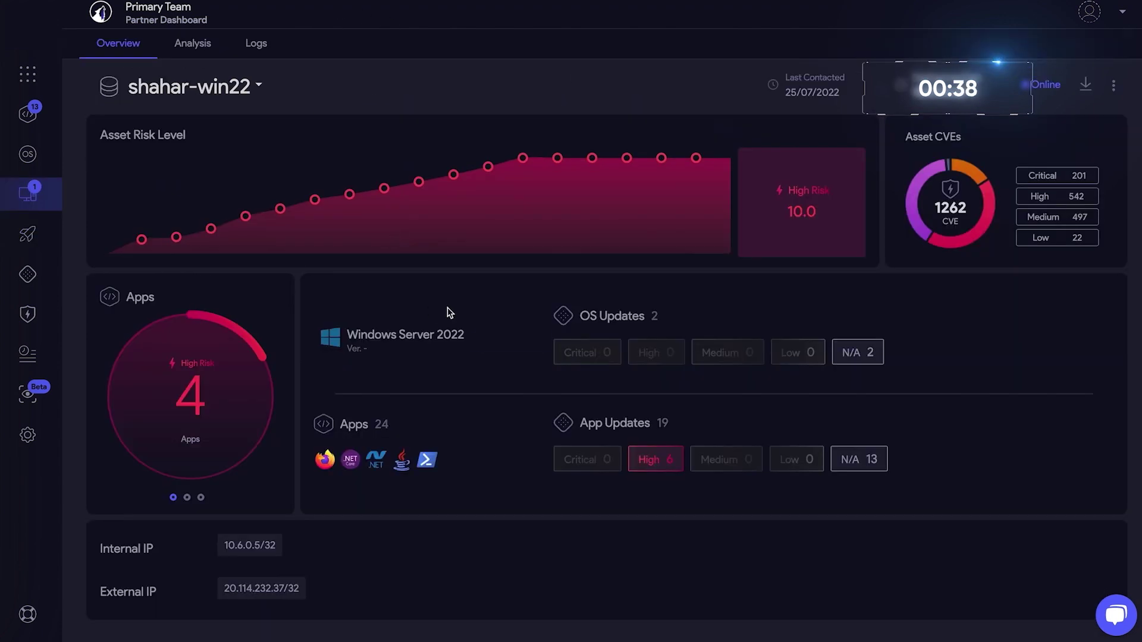
left_click(209, 448)
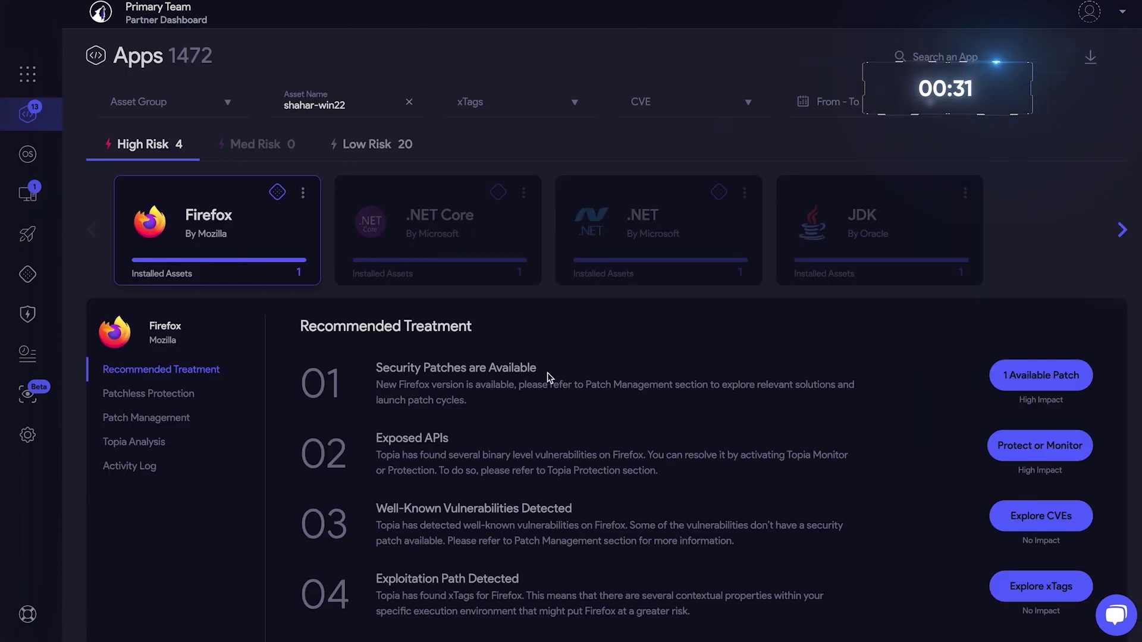
Compare the .NET Core, Firefox and JDK app details, then open JDK's patchless protection.
left_click(440, 230)
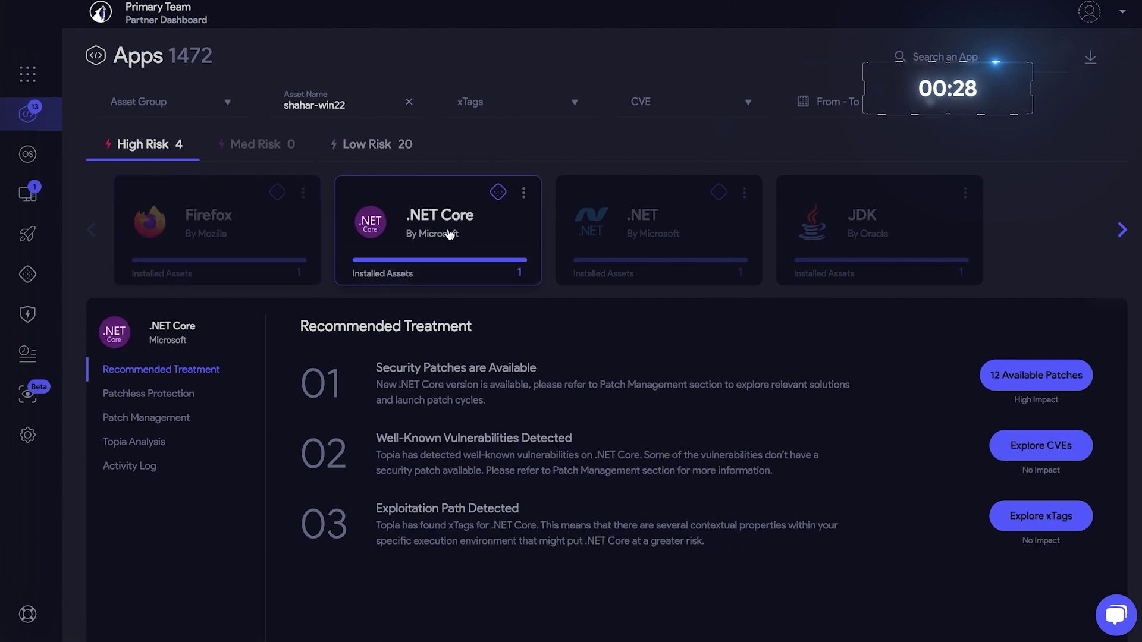
left_click(850, 232)
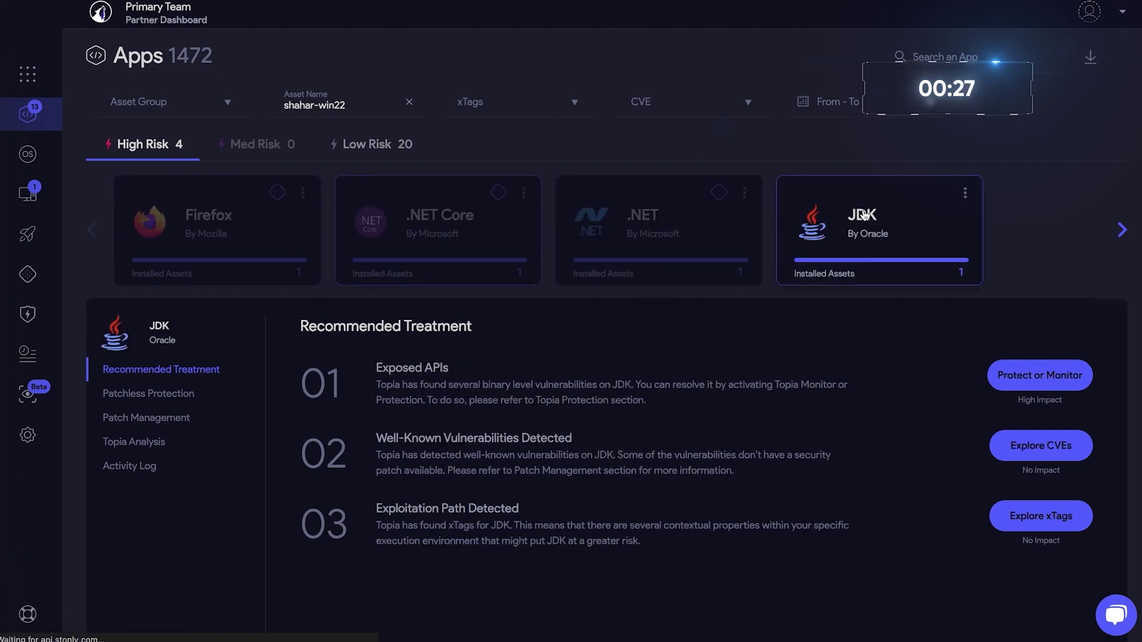
left_click(219, 229)
left_click(877, 271)
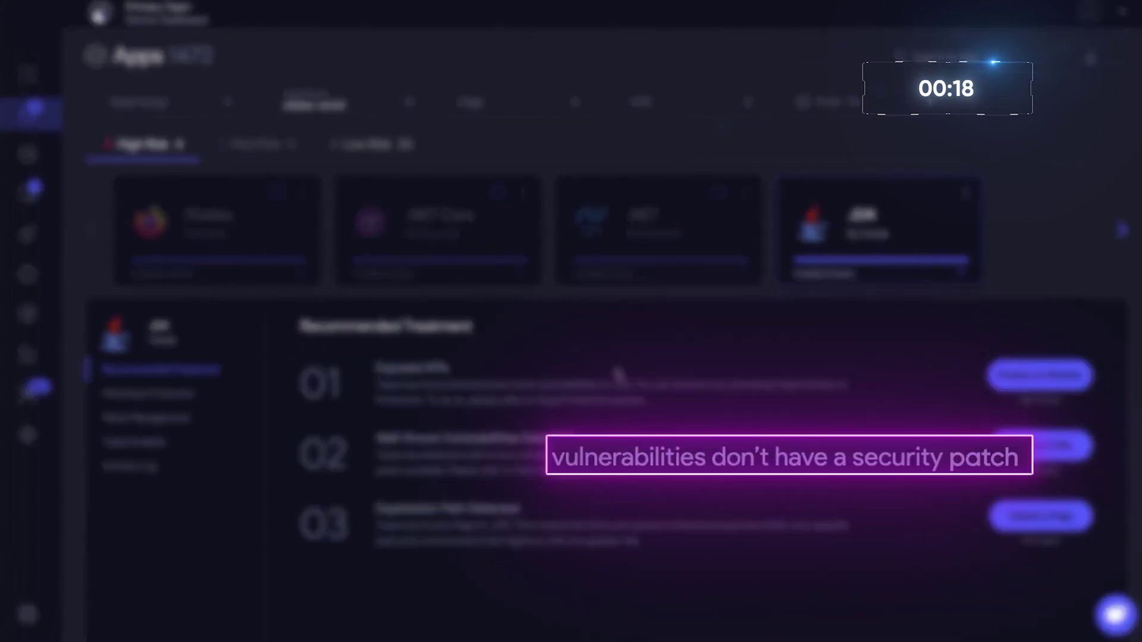
left_click(186, 426)
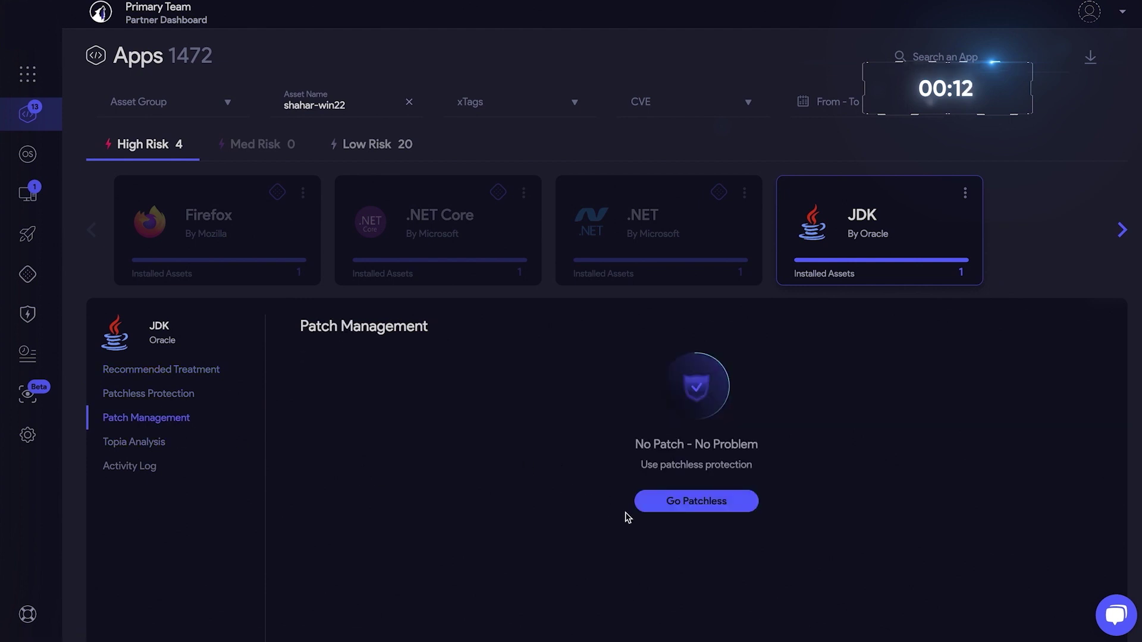
left_click(684, 503)
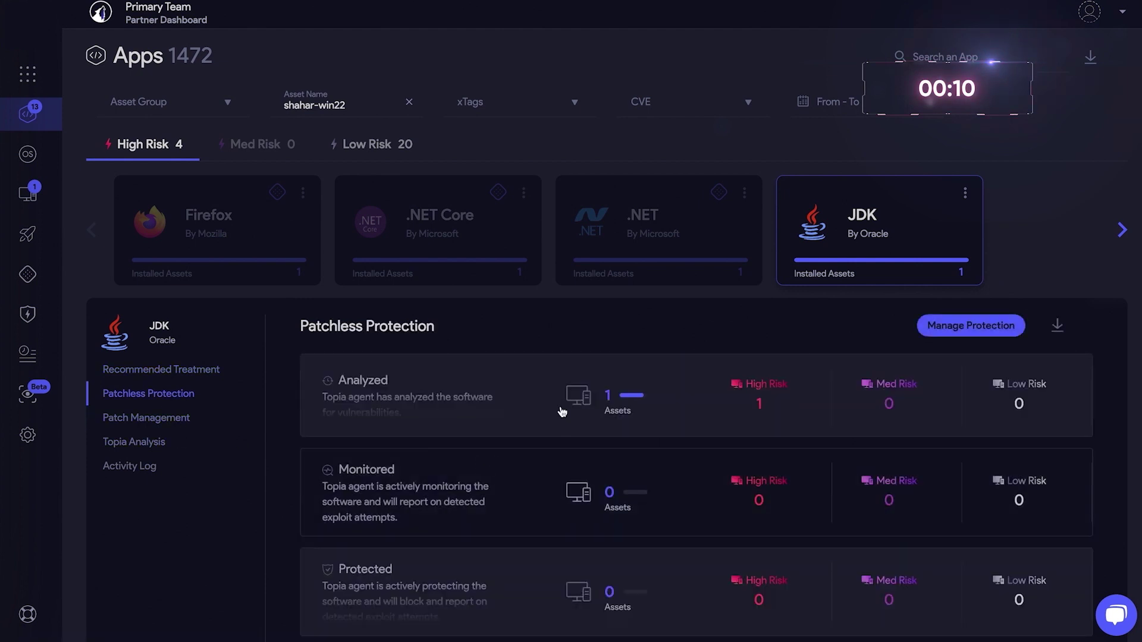
Apply Topia protection for JDK to the analyzed asset and confirm.
left_click(580, 404)
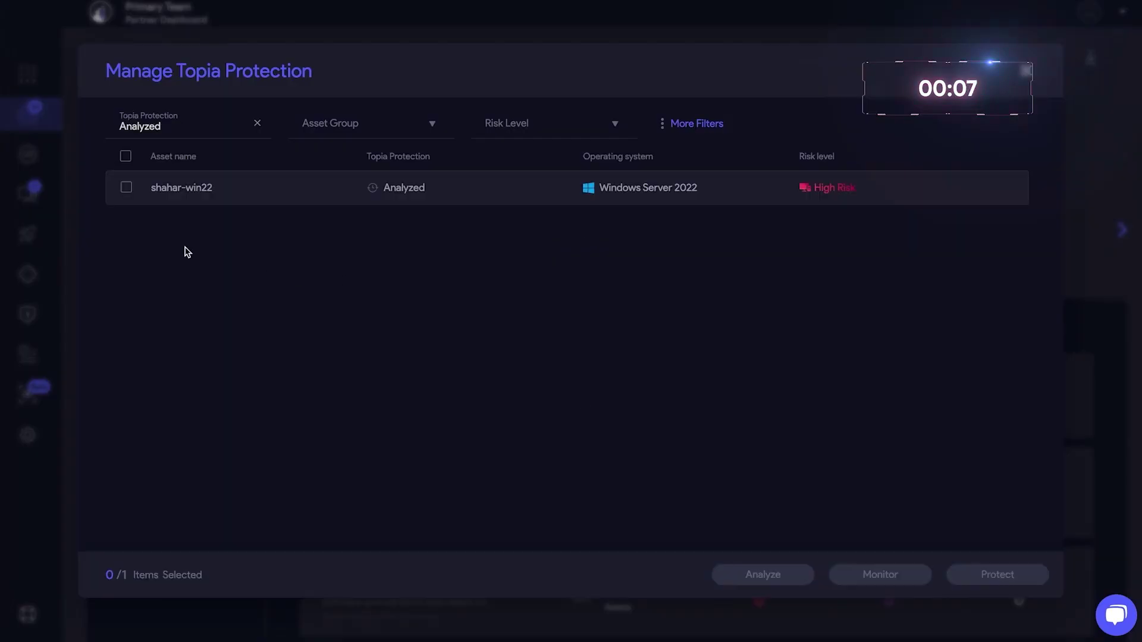
left_click(126, 187)
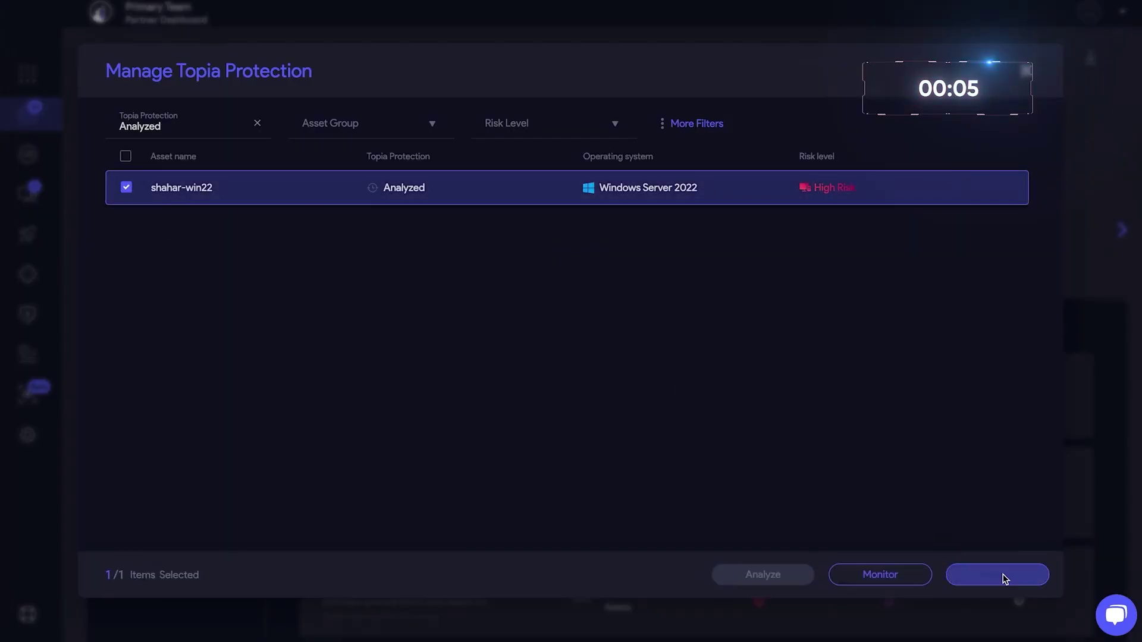
left_click(1003, 576)
left_click(789, 404)
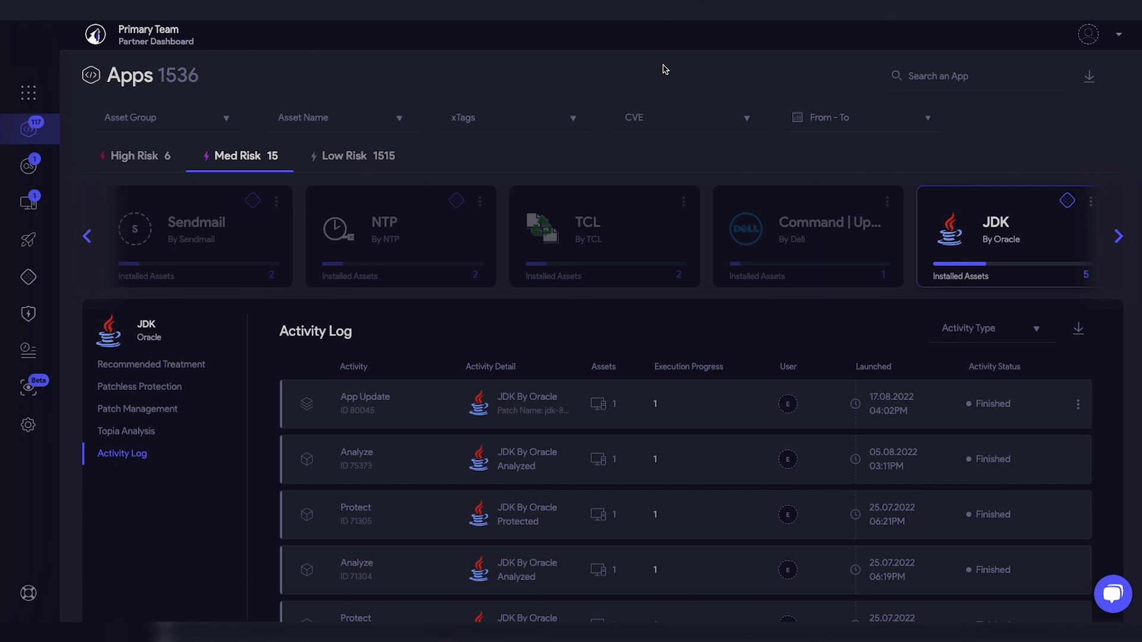
Show Vulnerability Management CVE events for the Last 30 Days.
left_click(33, 312)
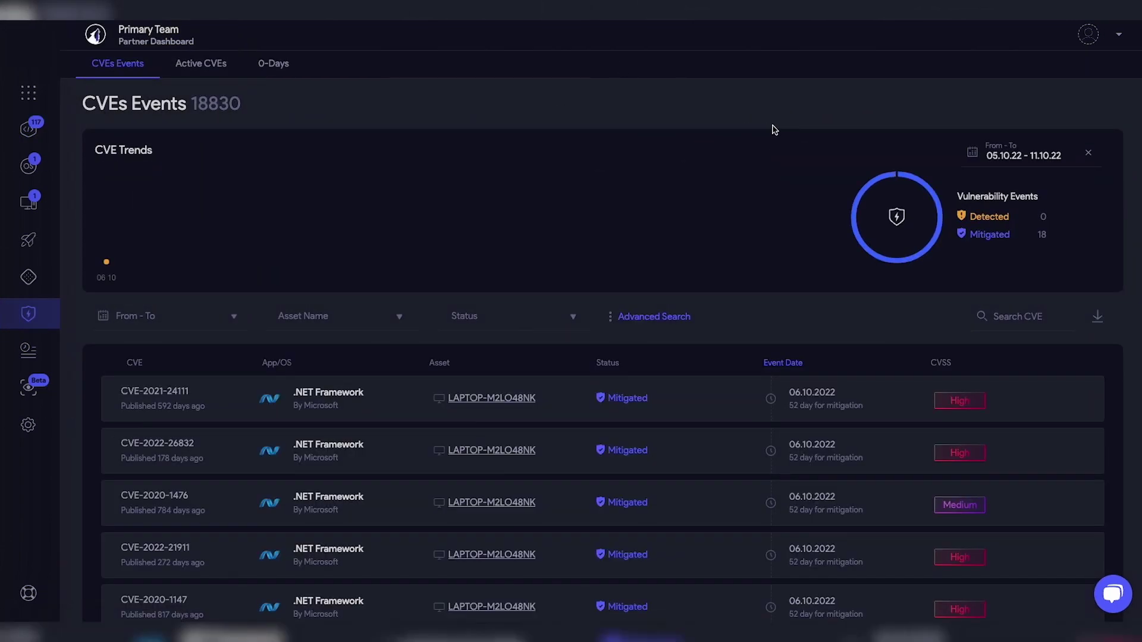
left_click(1029, 160)
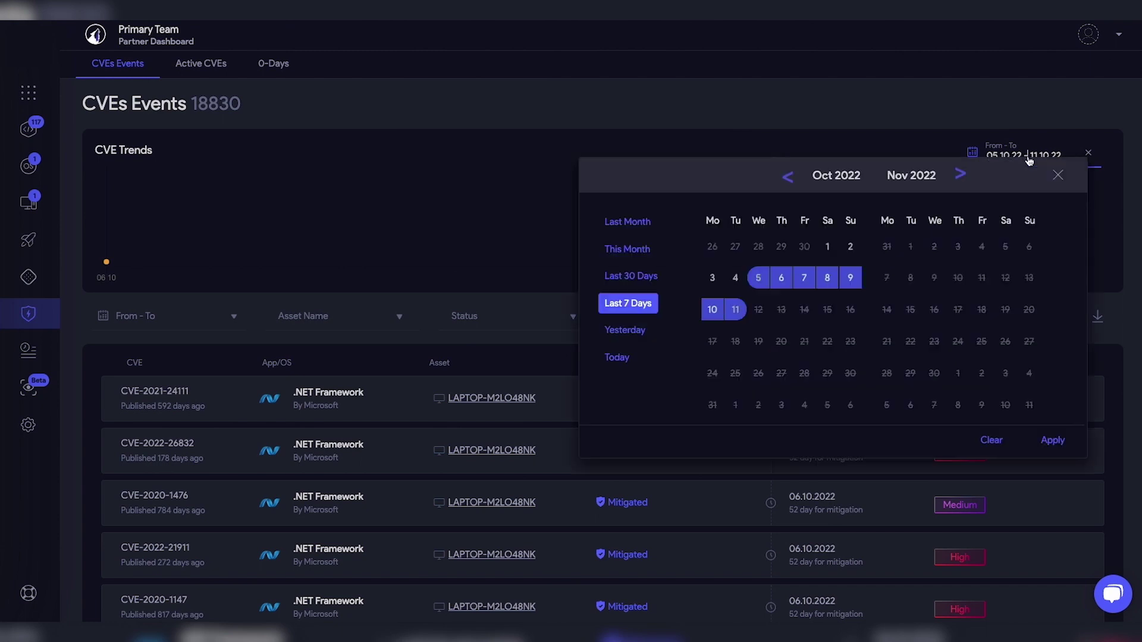
left_click(631, 277)
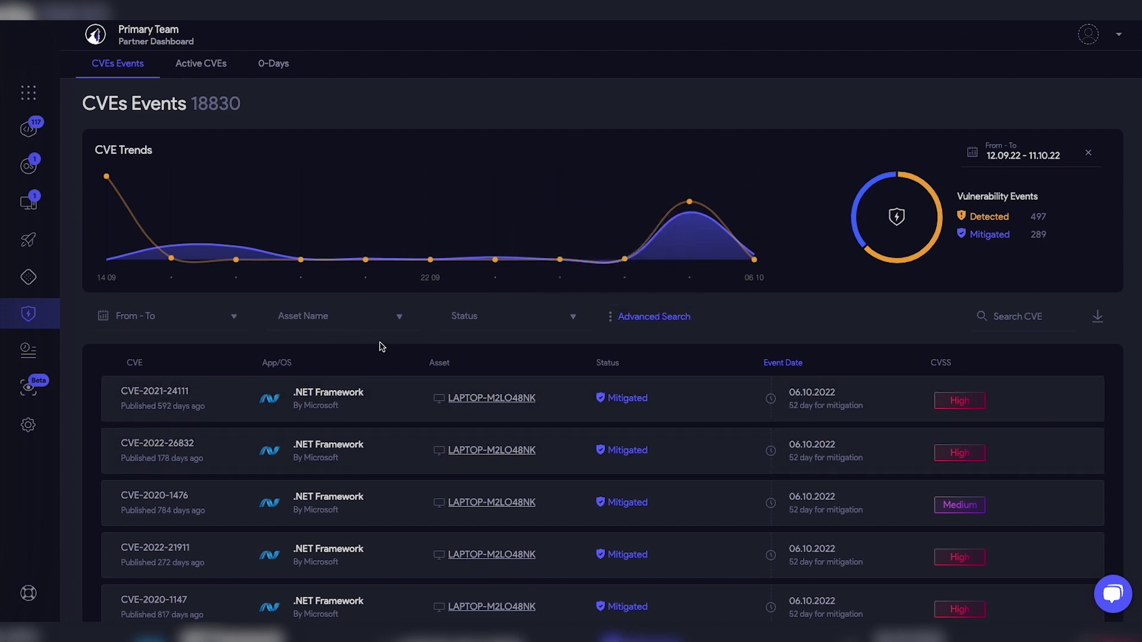
Filter CVE events to asset WONDERWOMAN-PC and switch to the Active CVEs view.
left_click(385, 325)
scroll(335, 378, "down", 3)
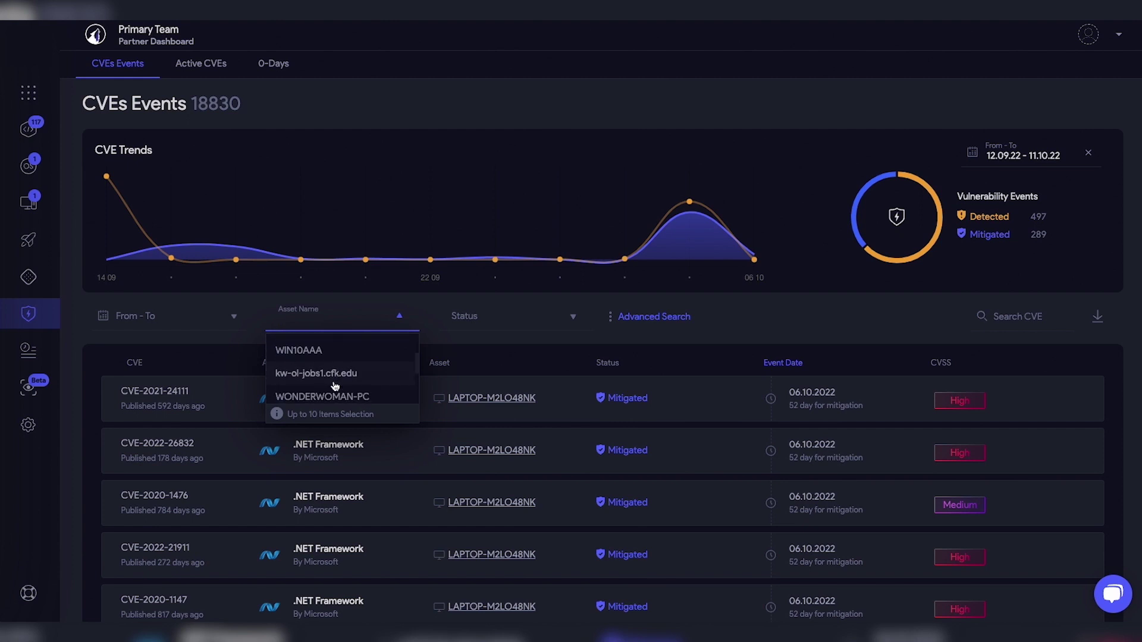
left_click(338, 395)
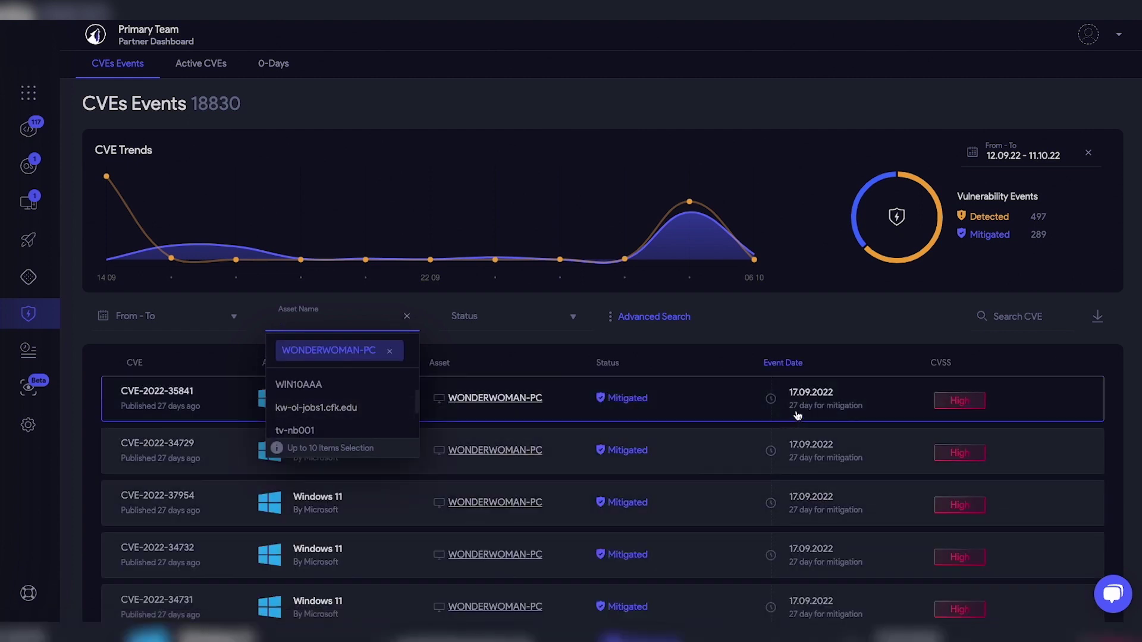
left_click(854, 333)
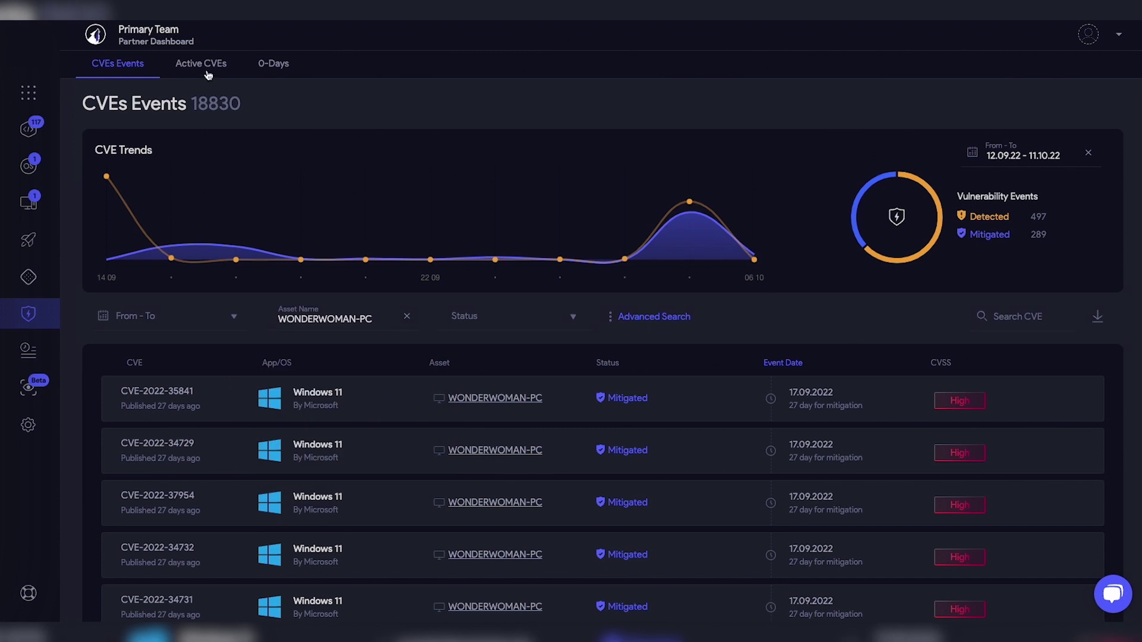
left_click(207, 72)
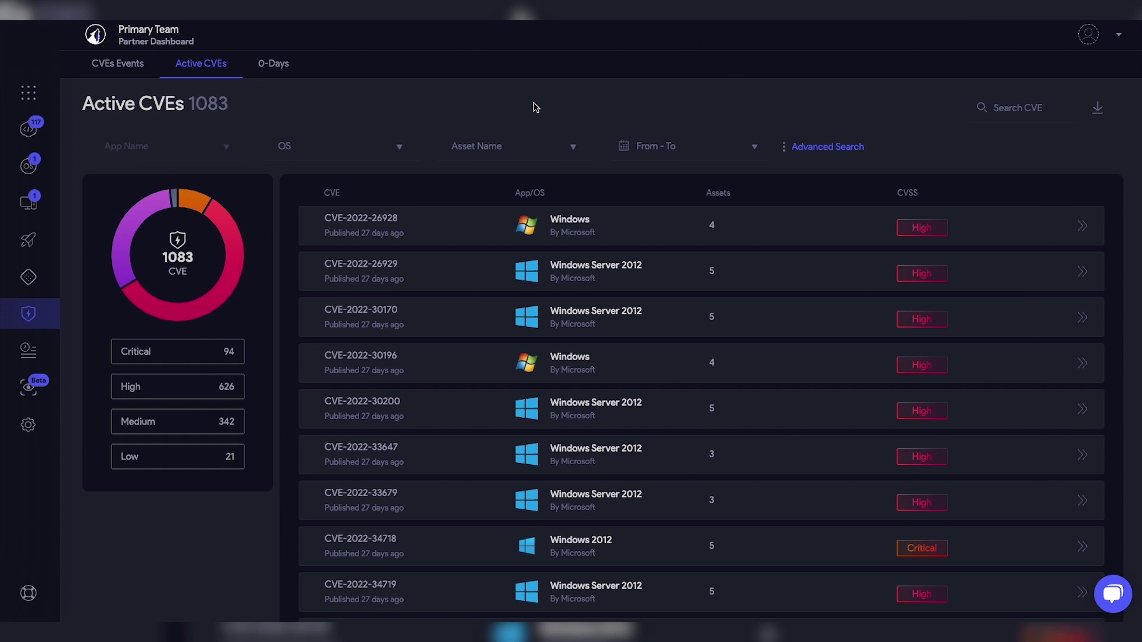
Filter active CVEs to Windows Server 2019 and Critical severity.
left_click(390, 147)
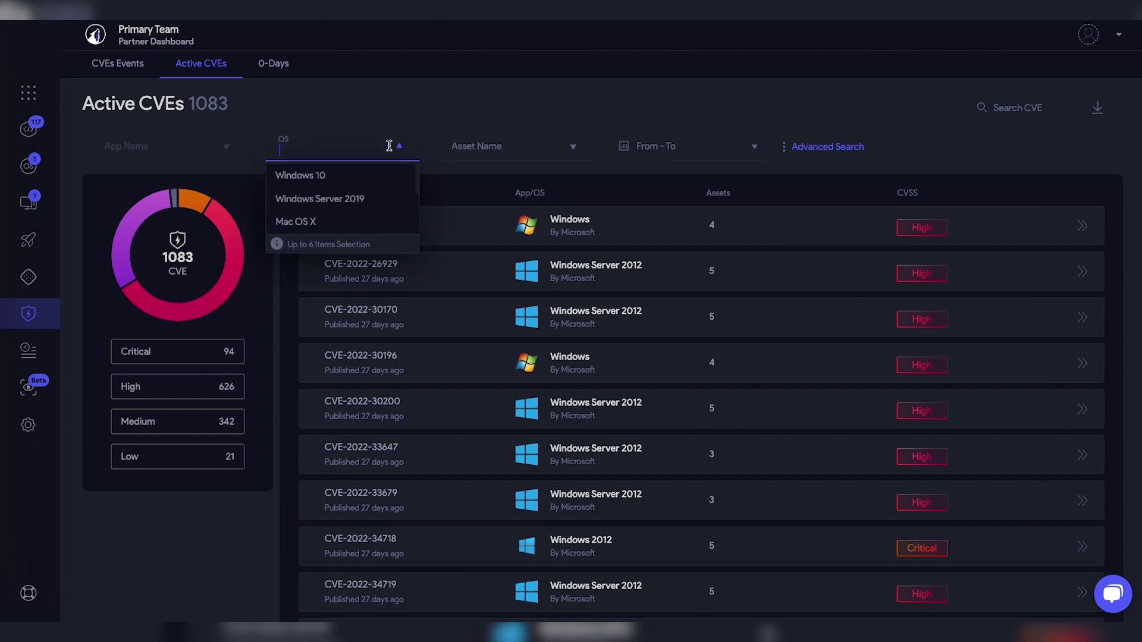
left_click(388, 197)
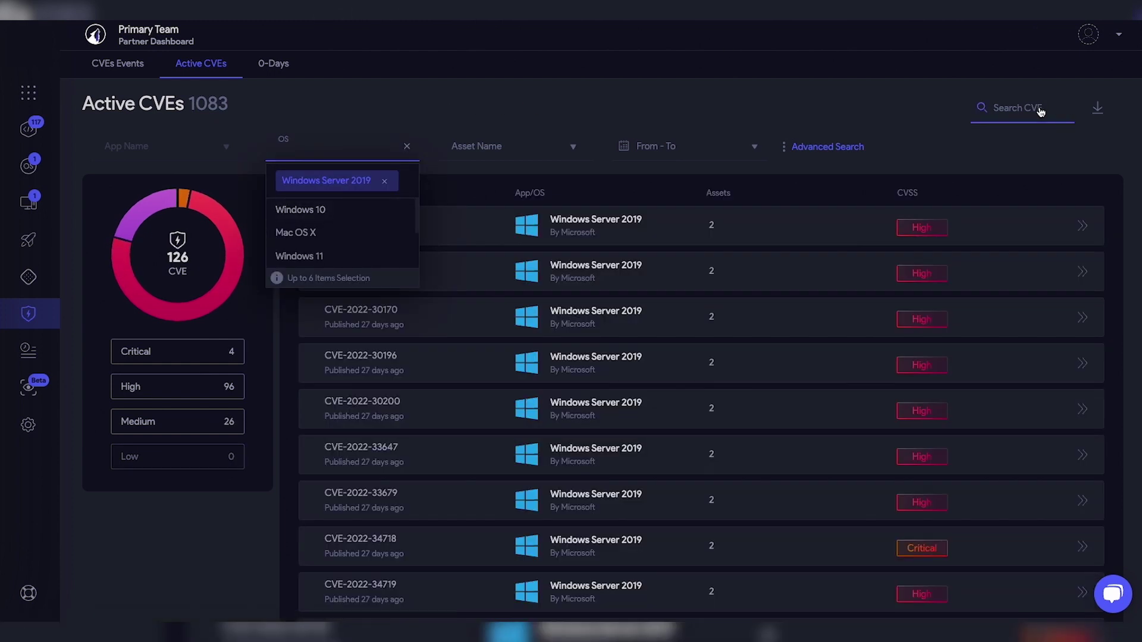
left_click(1040, 111)
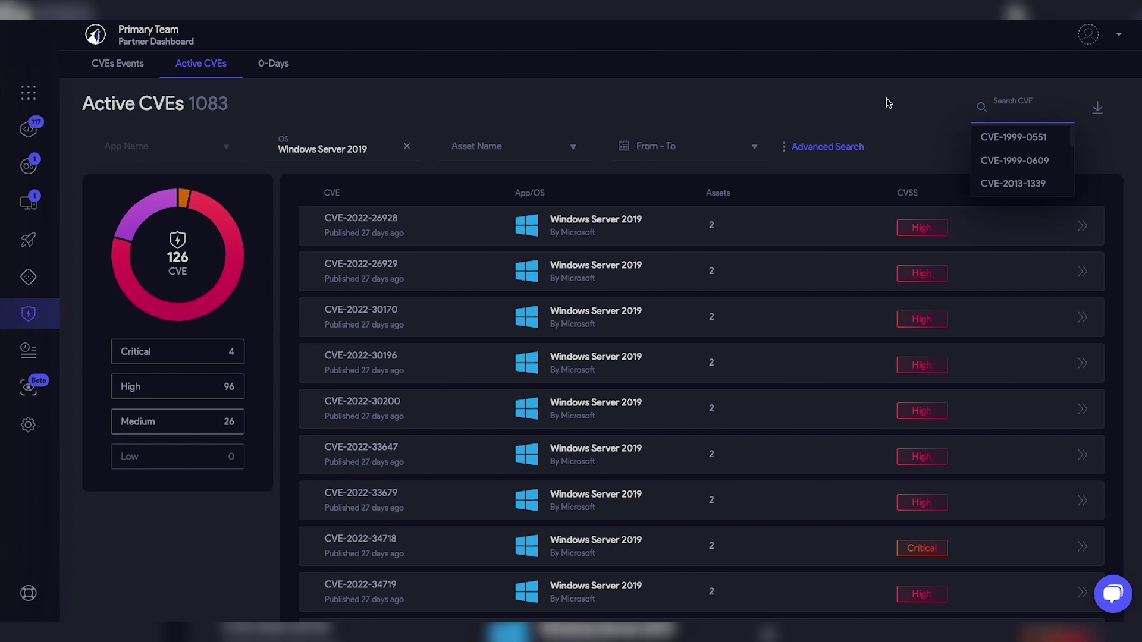
left_click(191, 242)
left_click(222, 348)
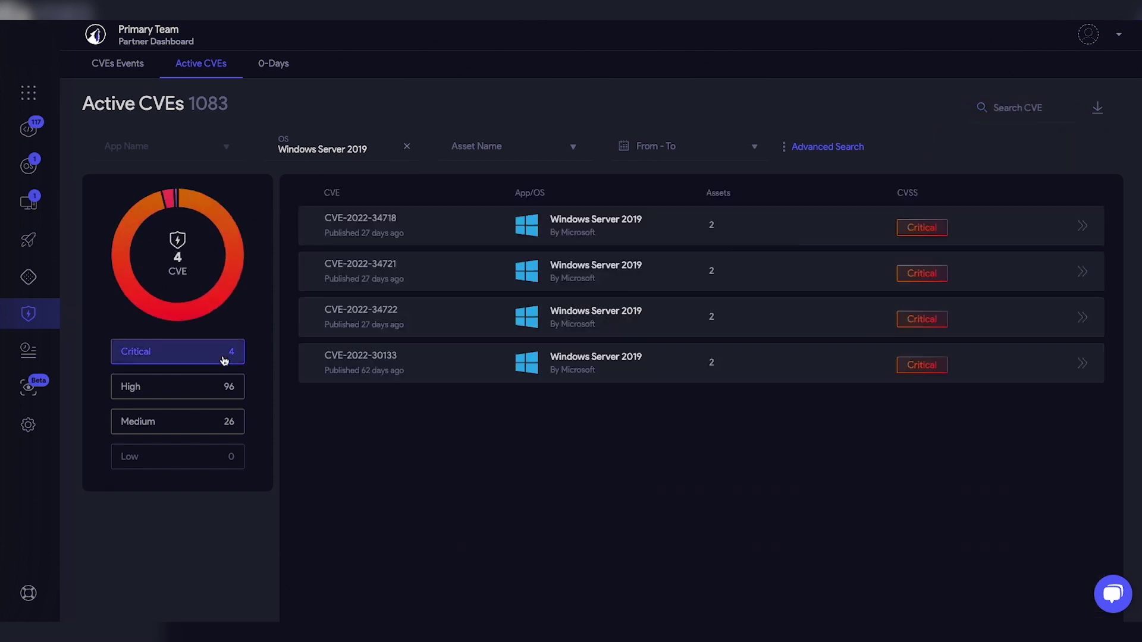
Read CVE-2022-34718's full write-up, then open affected asset EC2AMAZ-S9IVGJO's details.
left_click(495, 230)
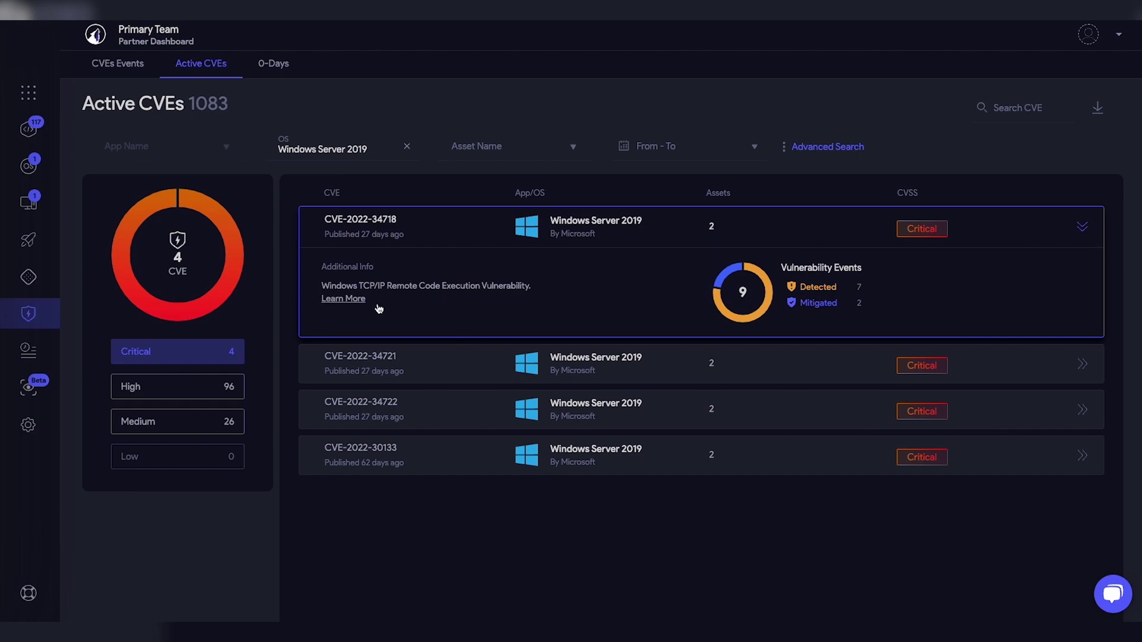
left_click(357, 301)
scroll(483, 314, "down", 10)
scroll(488, 315, "up", 8)
key("ctrl+w")
left_click(711, 228)
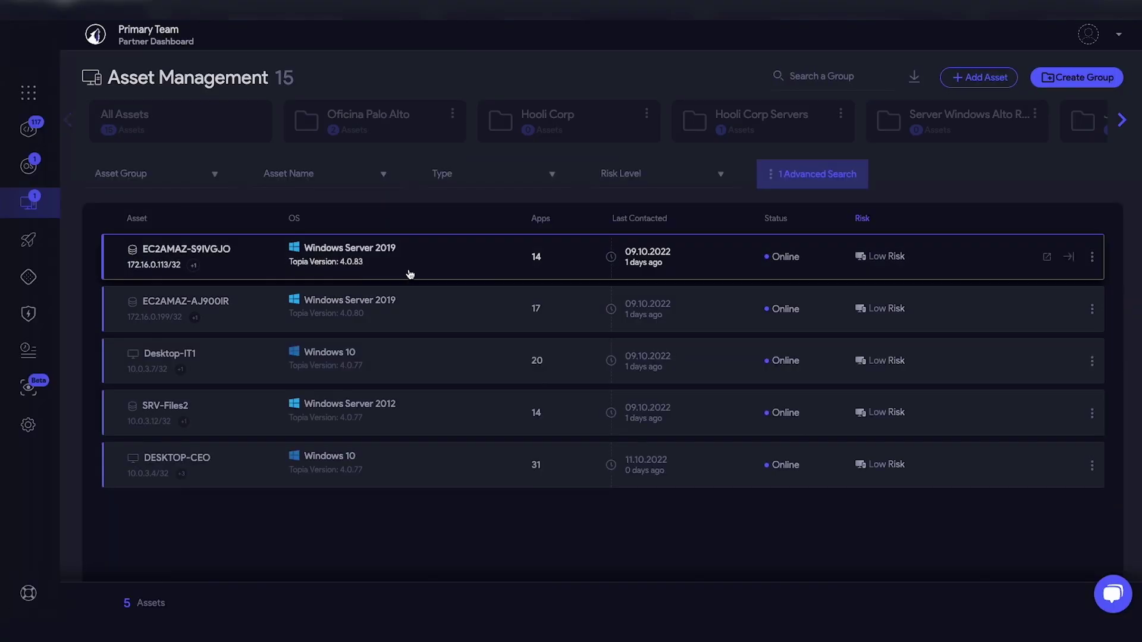
left_click(444, 265)
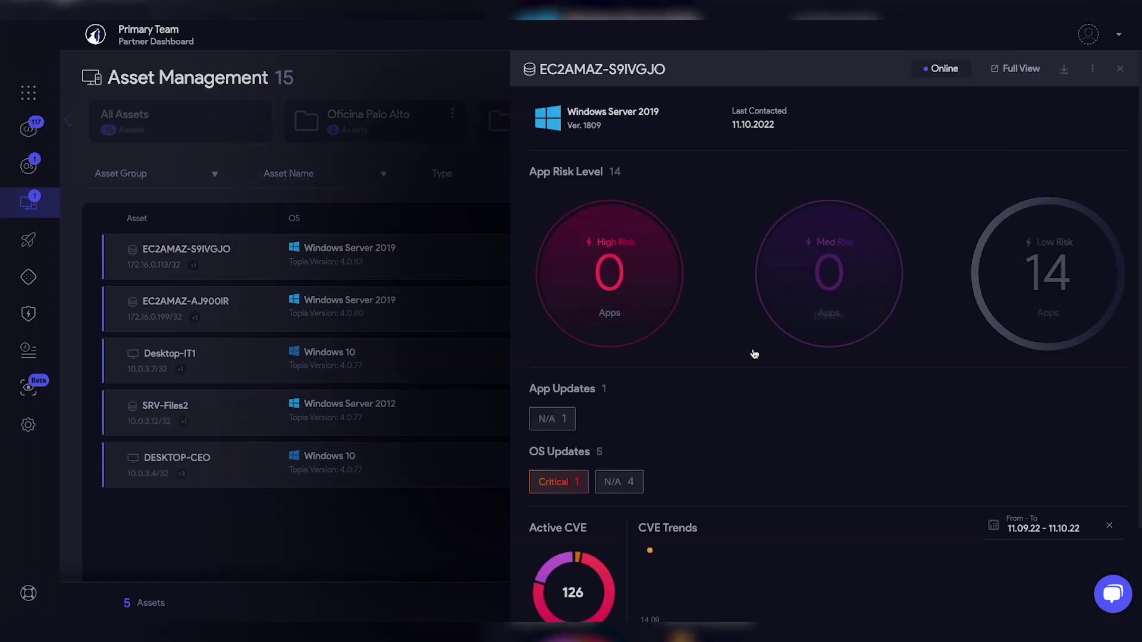